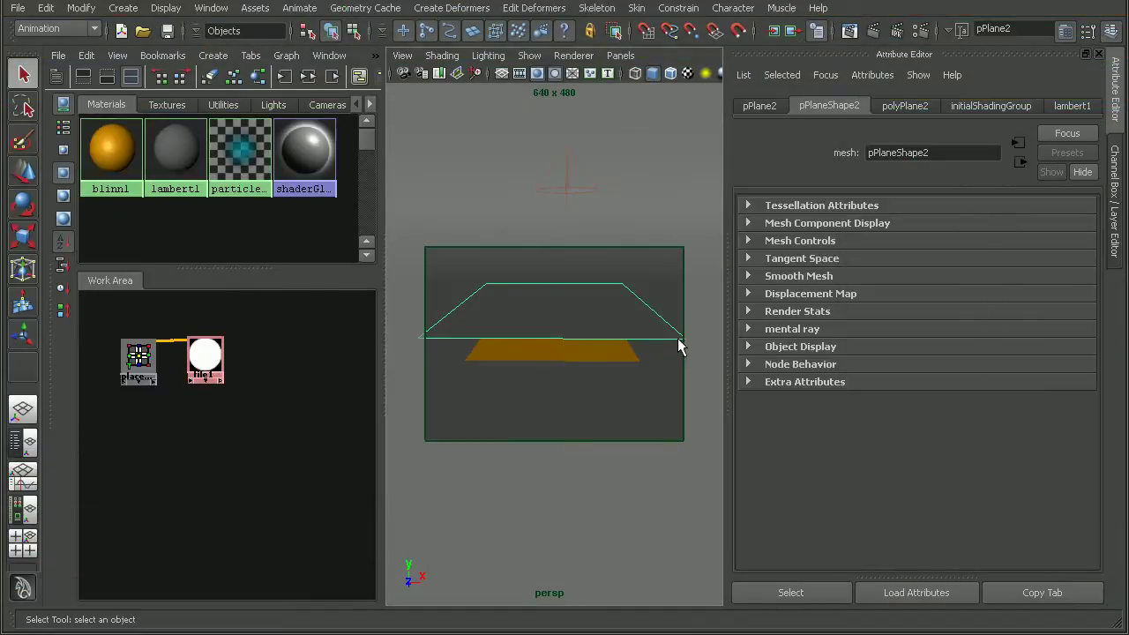
Select the orange lower plane pPlane3 in the perspective viewport.
left_click(593, 350)
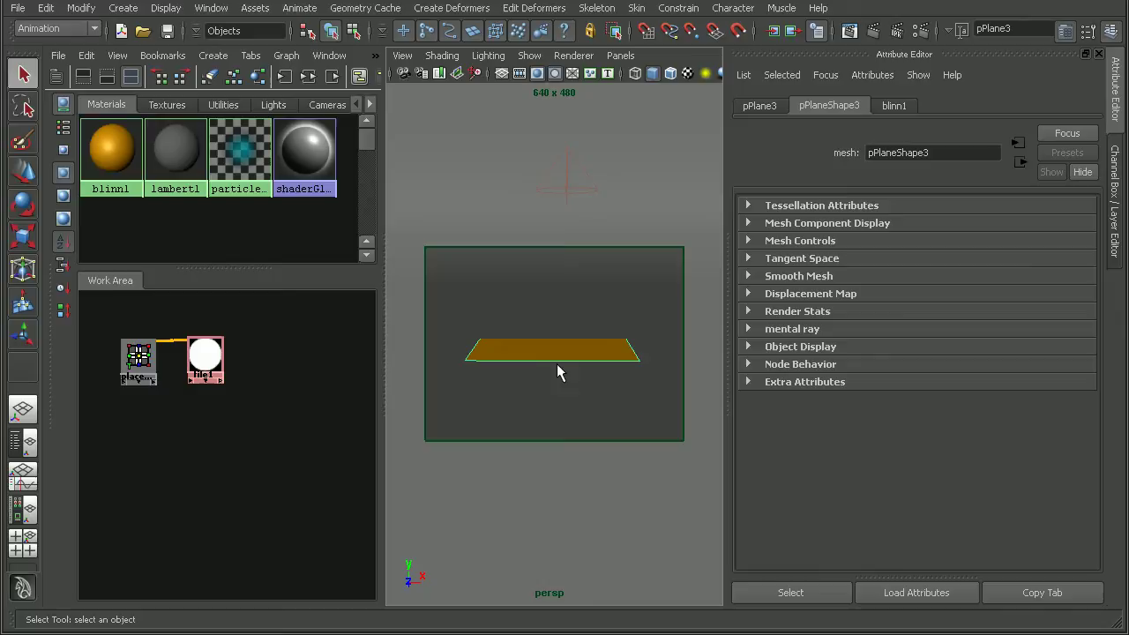
Render the current frame in mental ray and enable Raytracing under Secondary Effects in Render Settings.
left_click(872, 32)
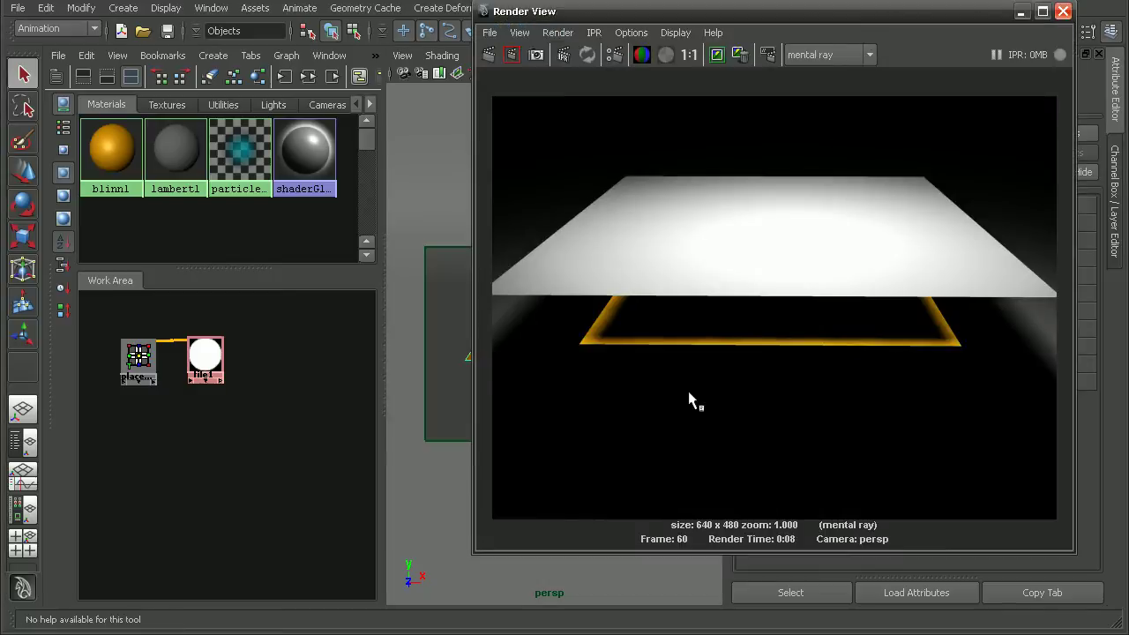
left_click_drag(701, 13, 563, 42)
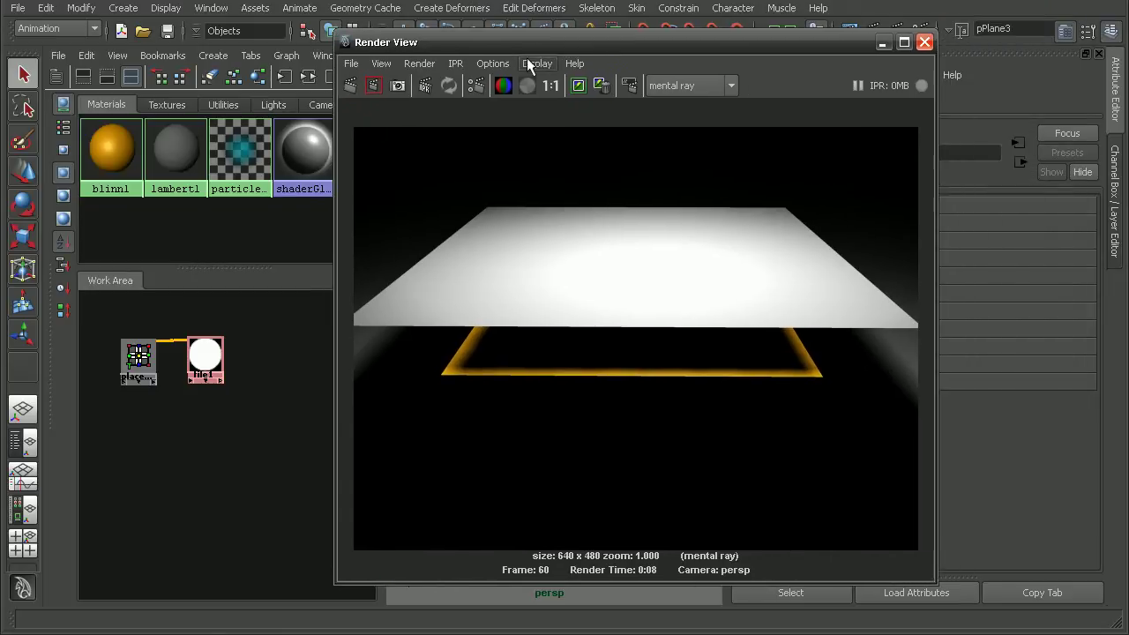
left_click(476, 85)
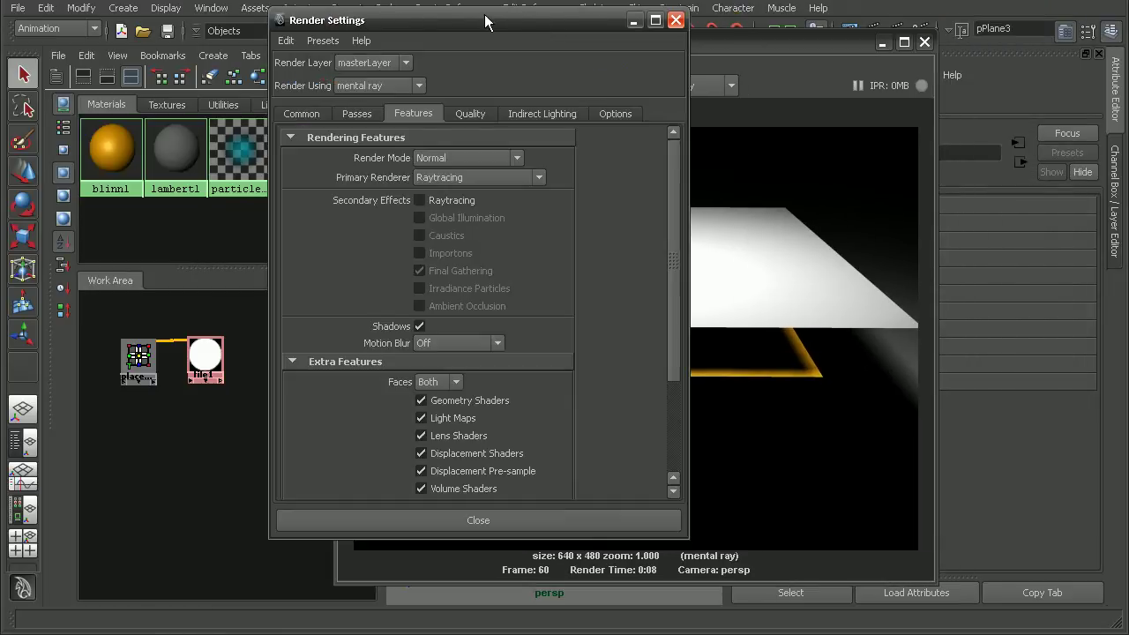
left_click(449, 200)
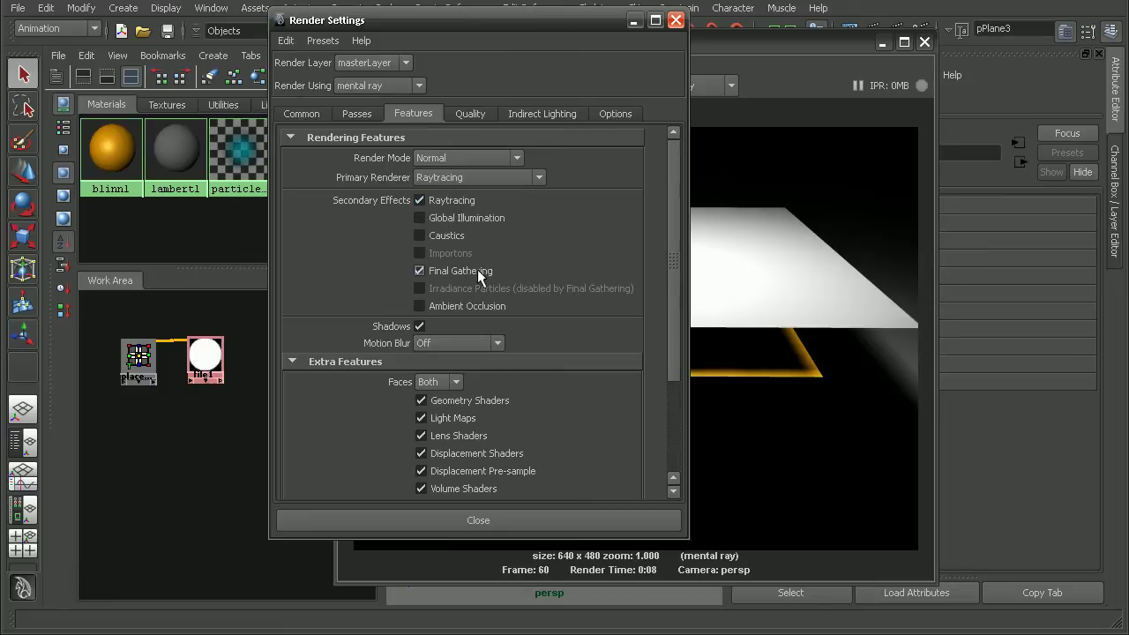
left_click(591, 518)
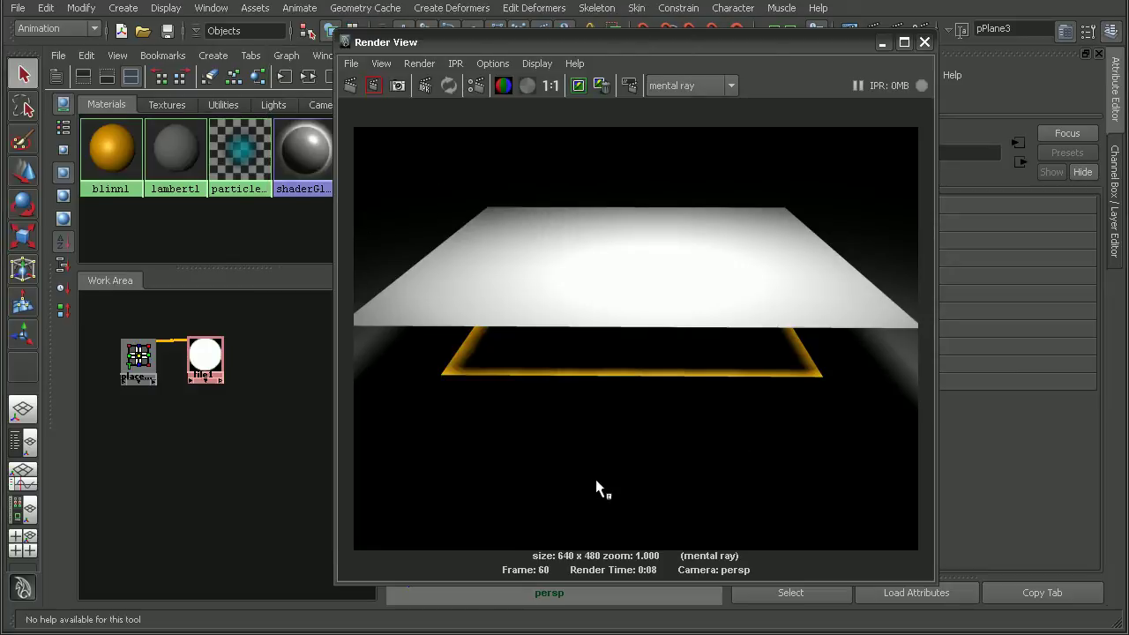
Re-render the frame with raytracing and compare it against the previously stored render.
left_click(754, 55)
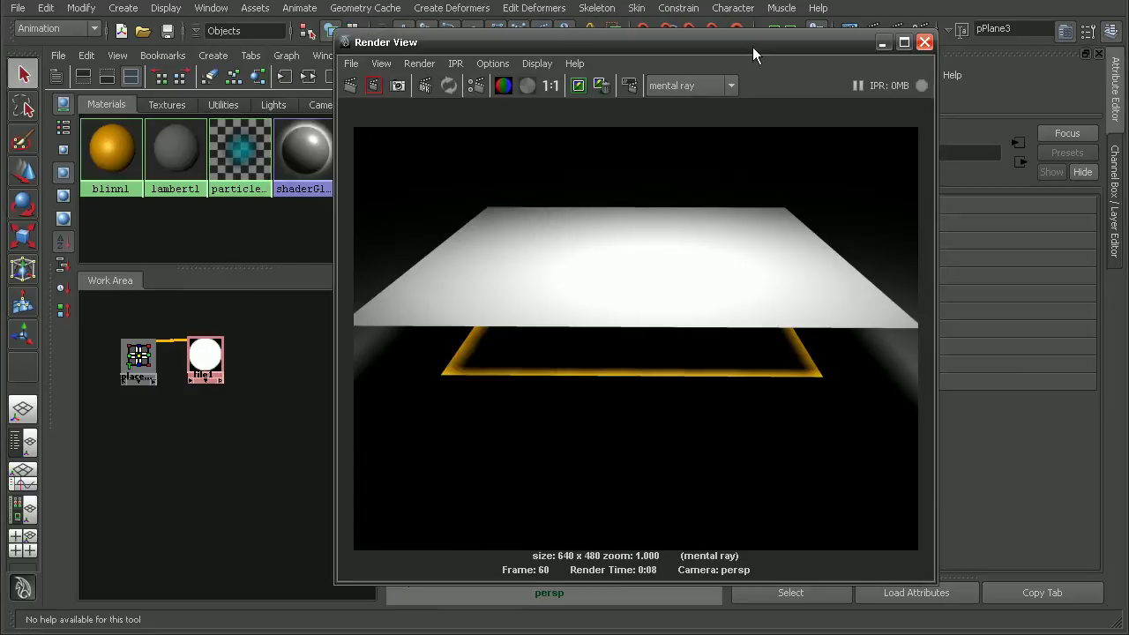
left_click_drag(753, 37, 734, 205)
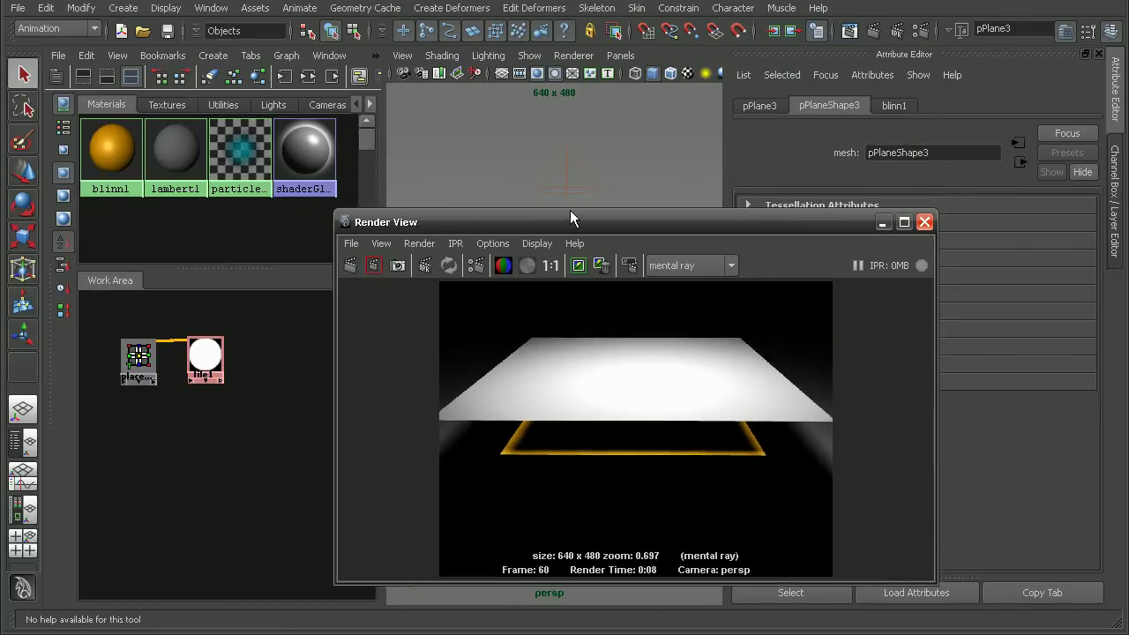
left_click_drag(570, 209, 584, 53)
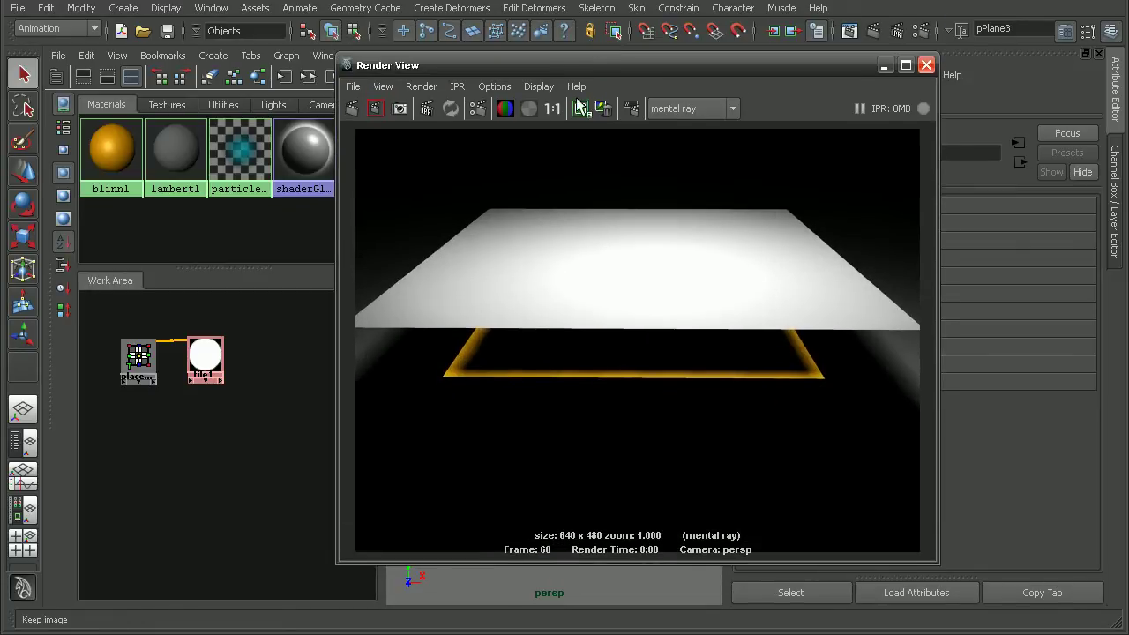
left_click(352, 108)
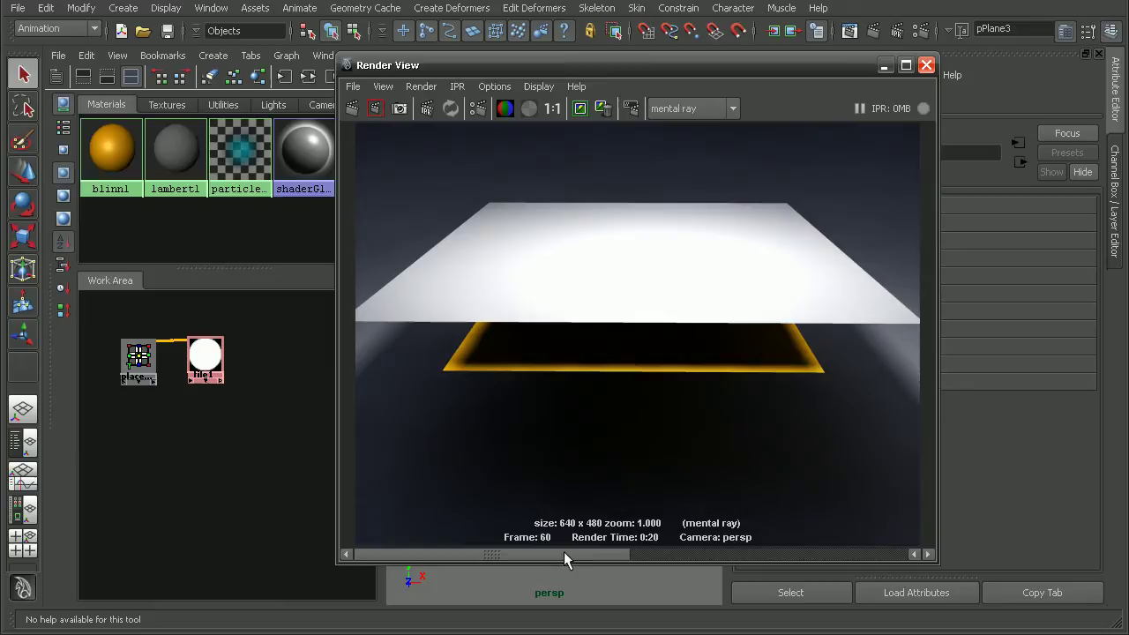
left_click(728, 554)
left_click(599, 554)
left_click_drag(800, 67, 752, 83)
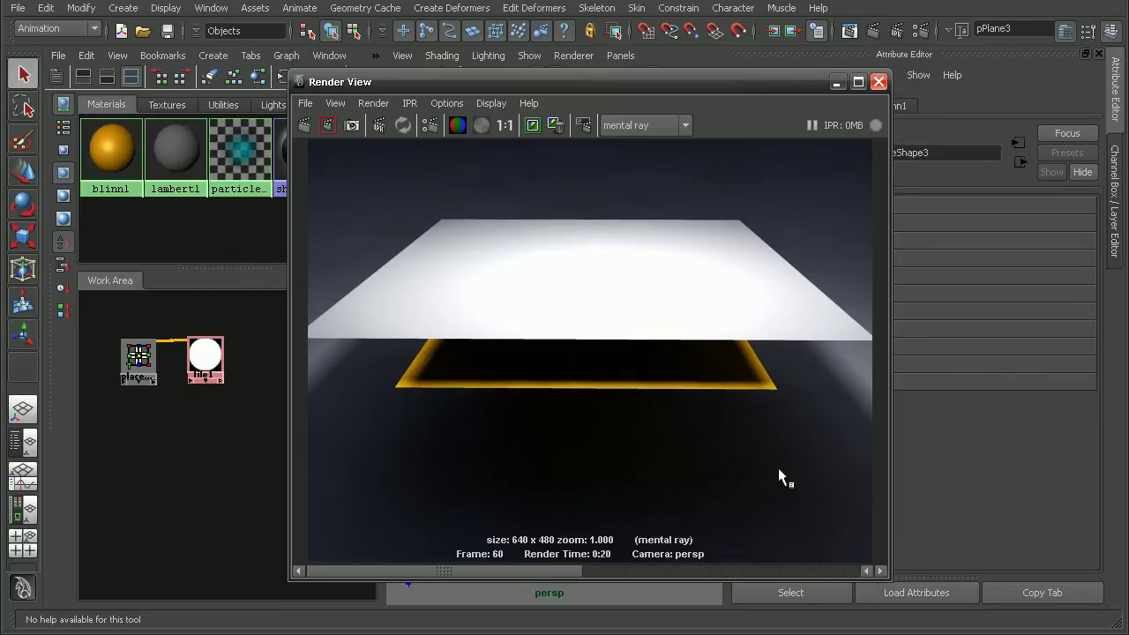
Create a mia_material_x_passes material, assign it to top plane pPlane2, and clear the work area.
left_click(878, 81)
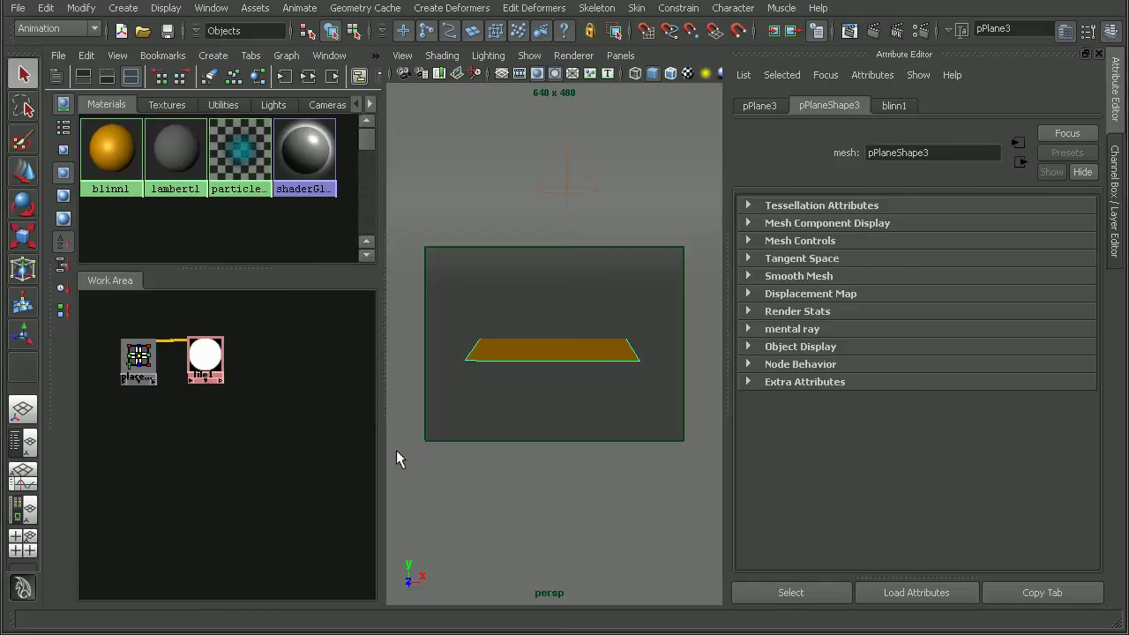
left_click(212, 54)
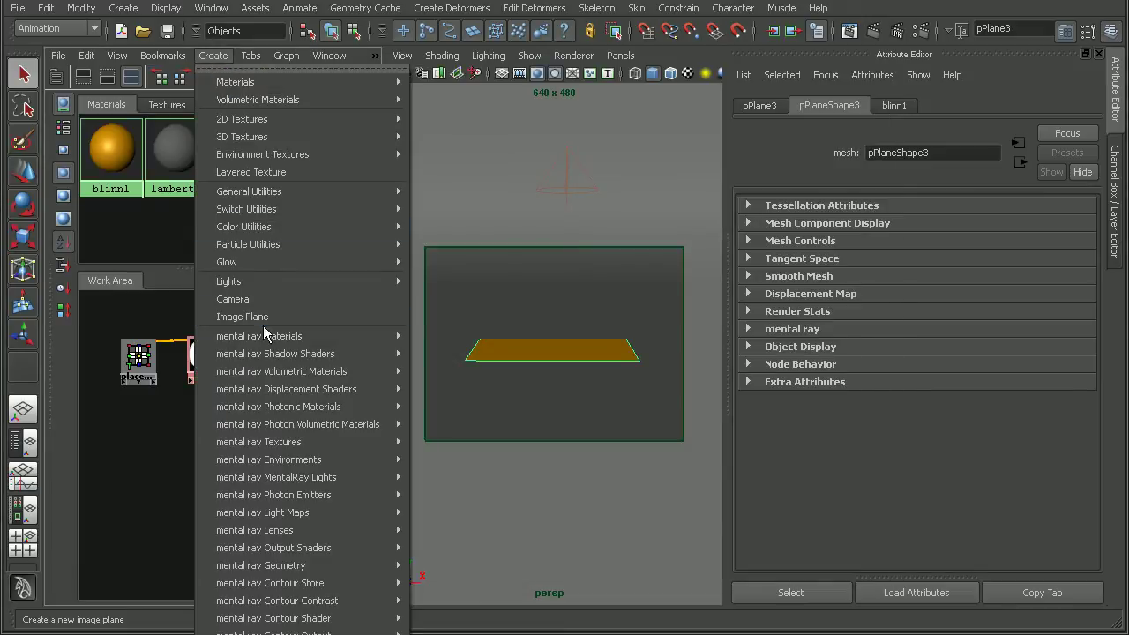
mouse_move(299, 342)
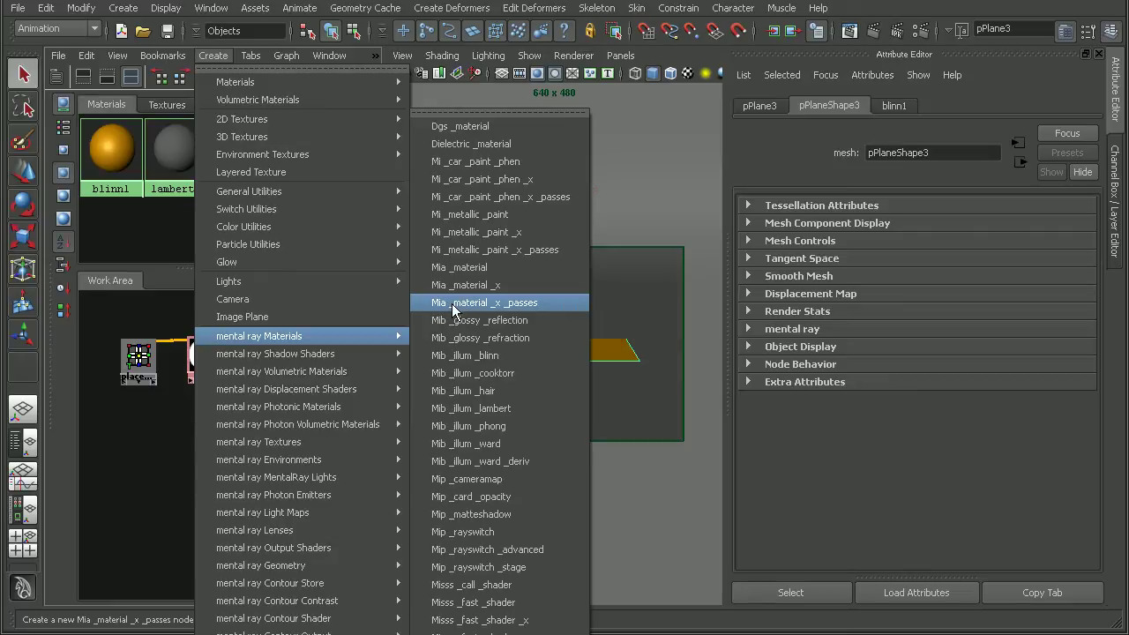
left_click(482, 303)
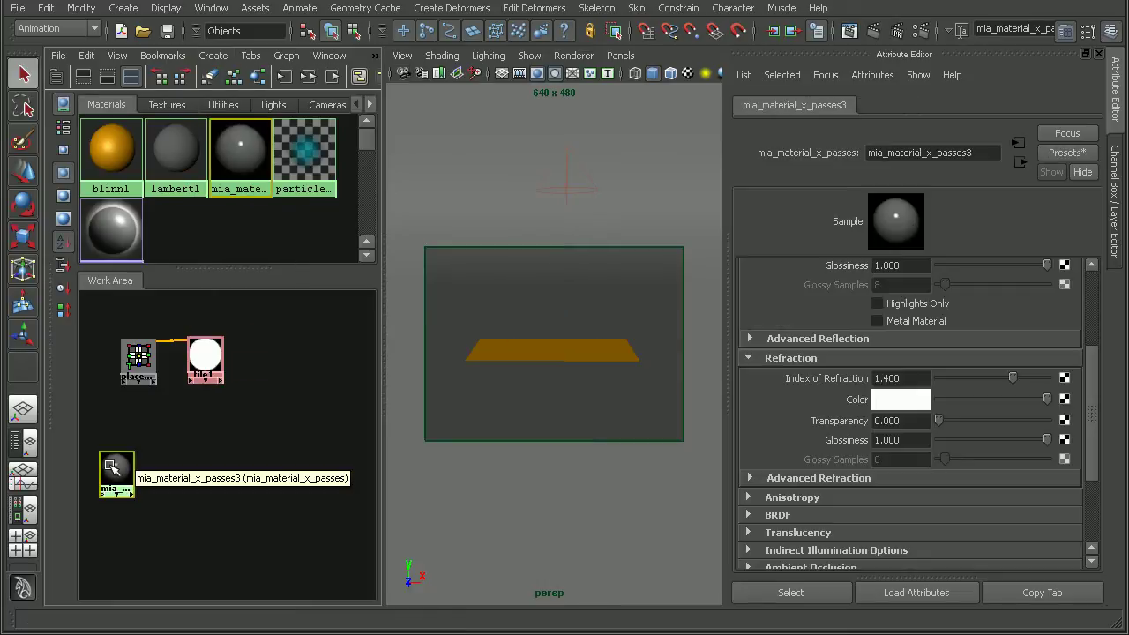
left_click_drag(113, 469, 302, 354)
left_click(545, 298)
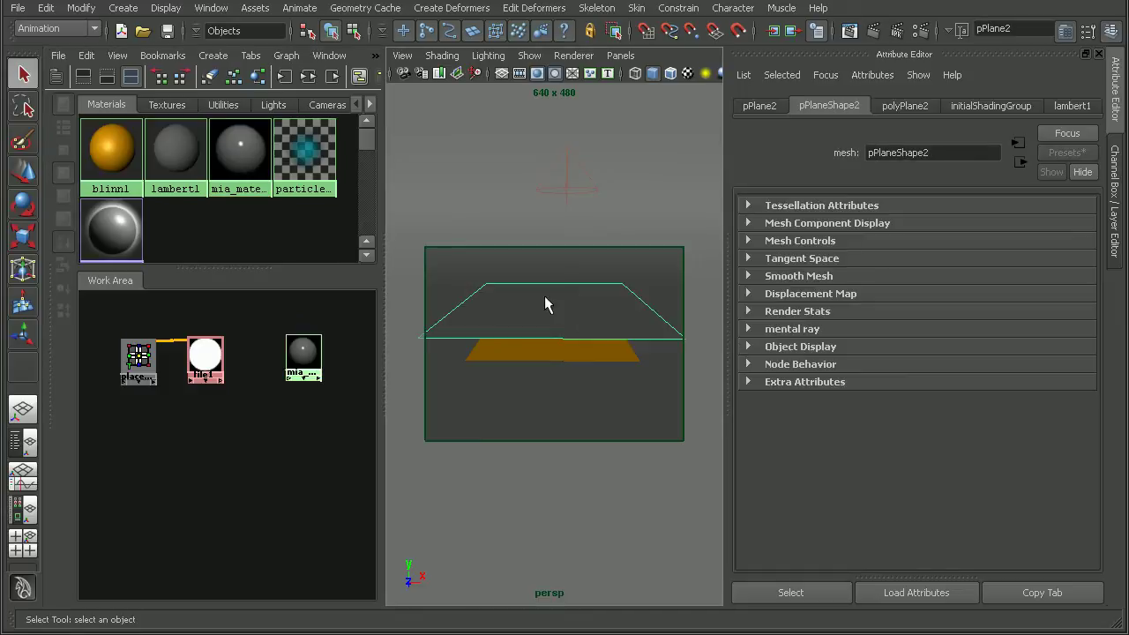
right_click_drag(303, 353, 298, 250)
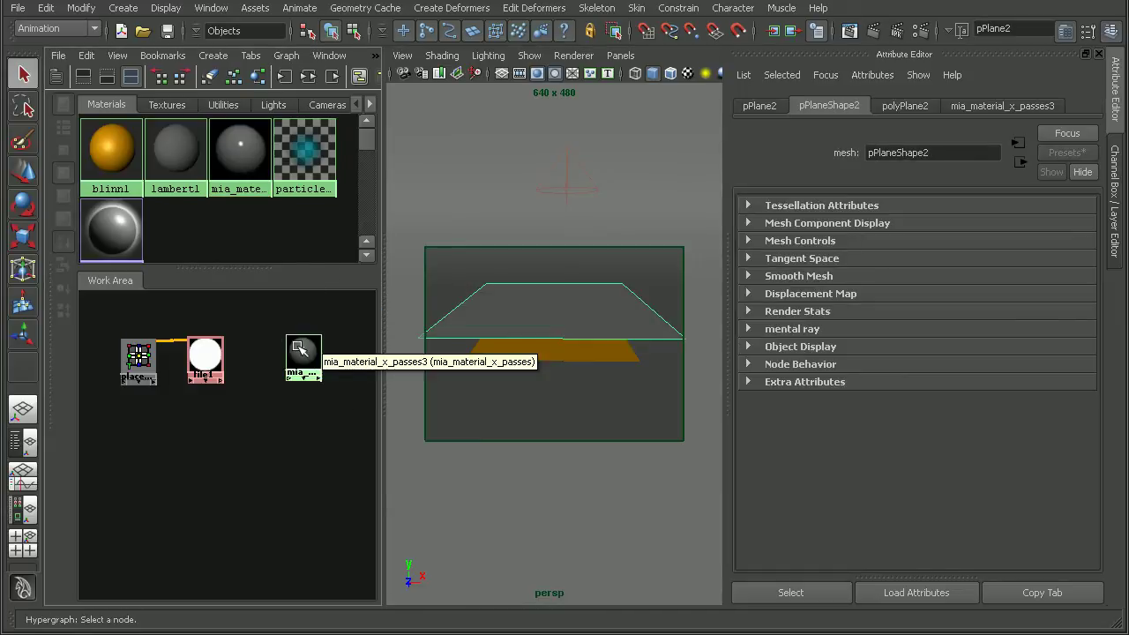
key("Delete")
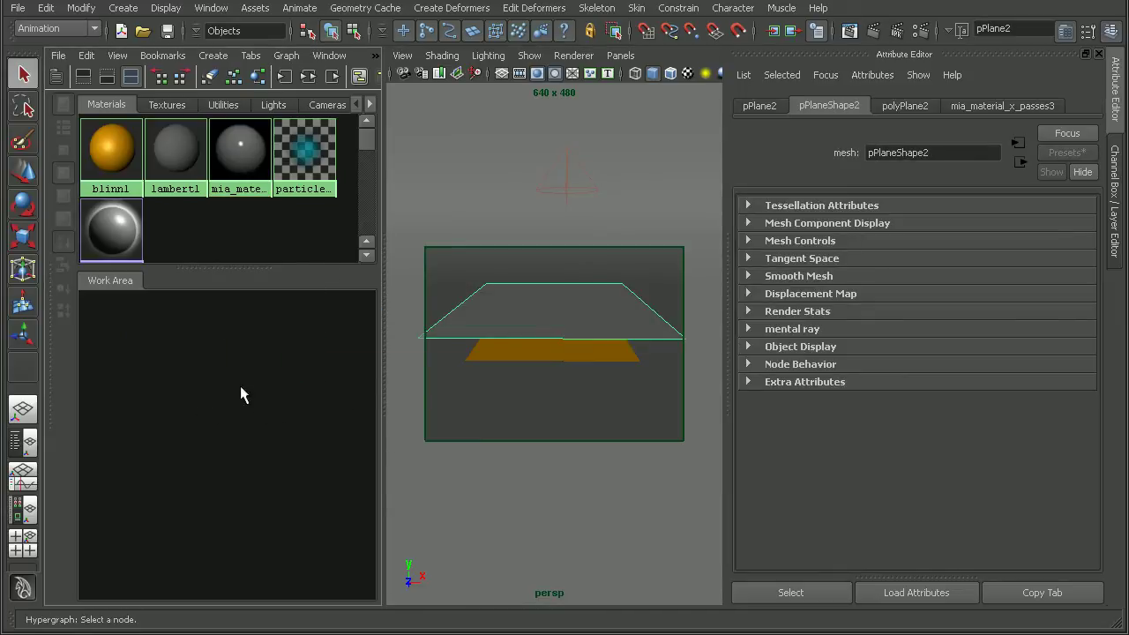
Bring mia_material_x_passes3 into the Hypershade work area.
left_click(240, 151)
middle_click_drag(240, 151, 252, 374)
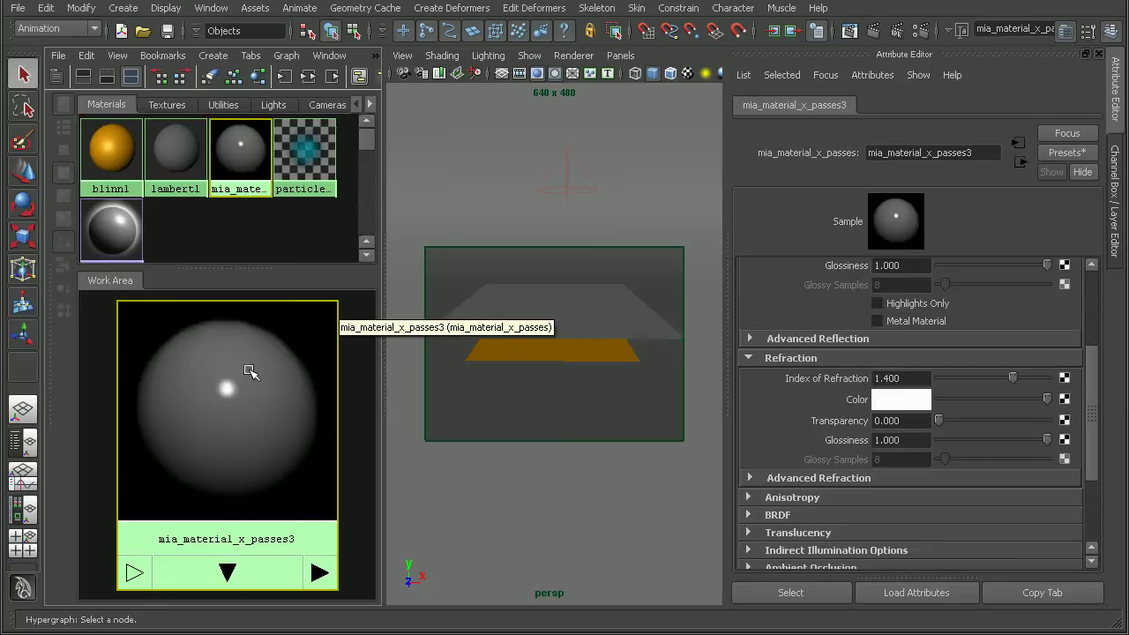
scroll(113, 391, "down", 3)
scroll(184, 415, "down", 2)
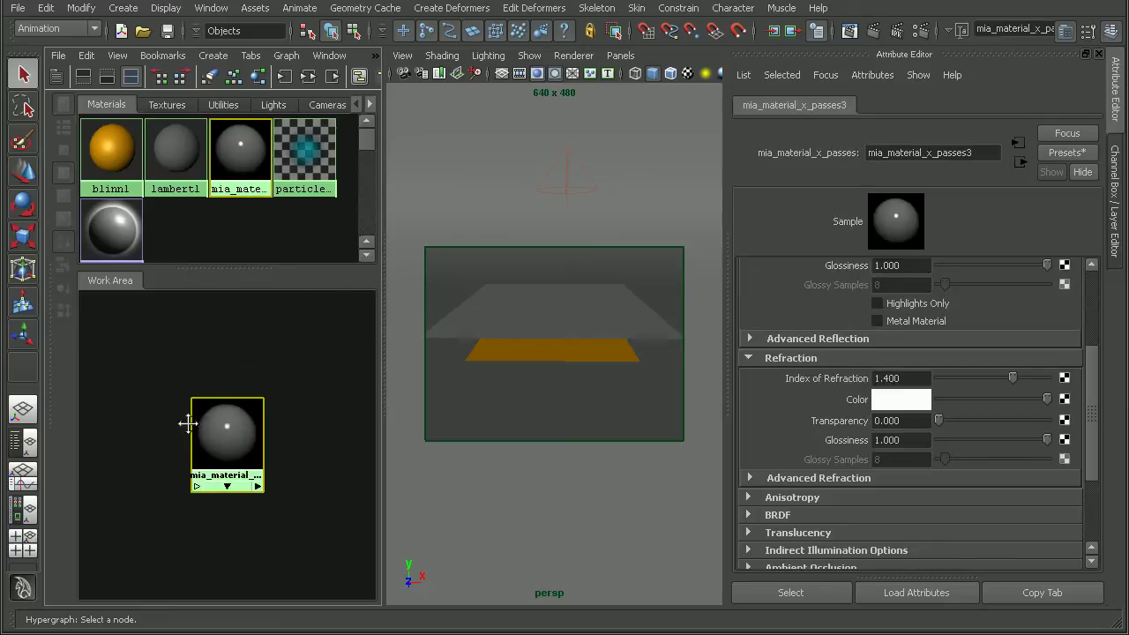
middle_click_drag(184, 415, 283, 385, "alt")
scroll(247, 388, "down", 2)
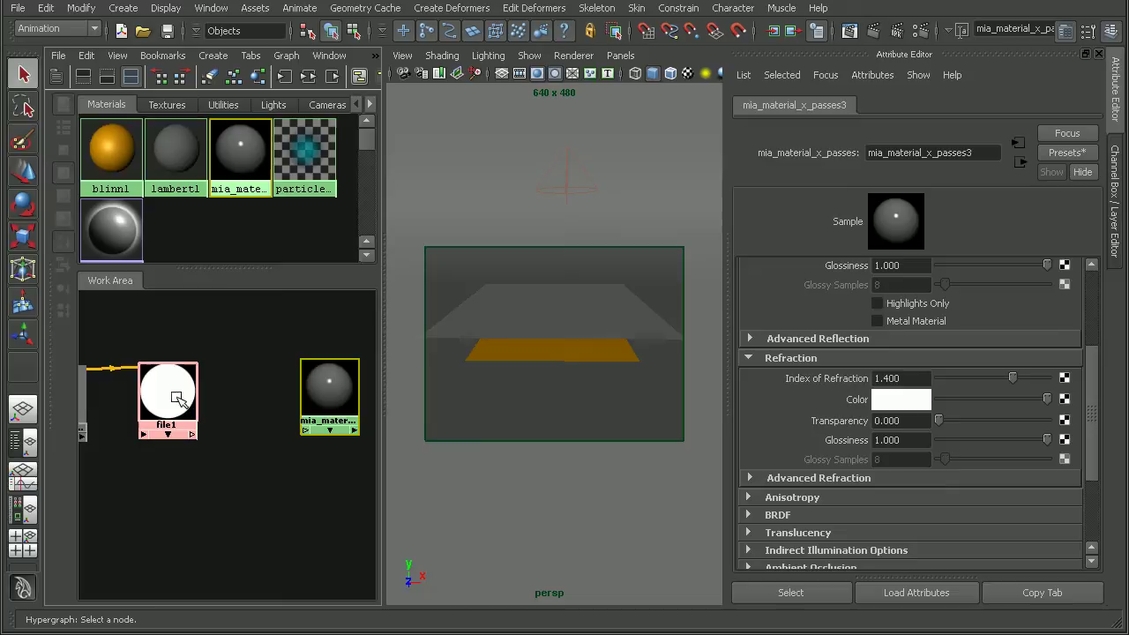
Arrange file1 and place2dTexture1 beside the mia_material_x_passes3 node.
left_click_drag(167, 396, 214, 397)
middle_click_drag(213, 397, 239, 401, "alt")
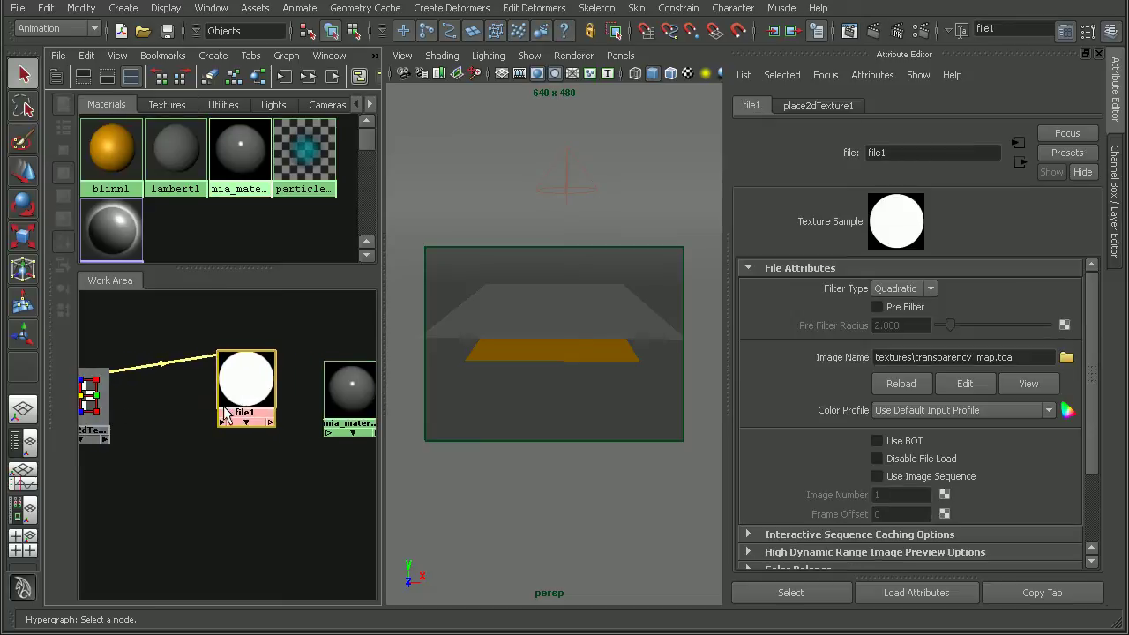
left_click_drag(100, 406, 164, 395)
left_click(247, 379)
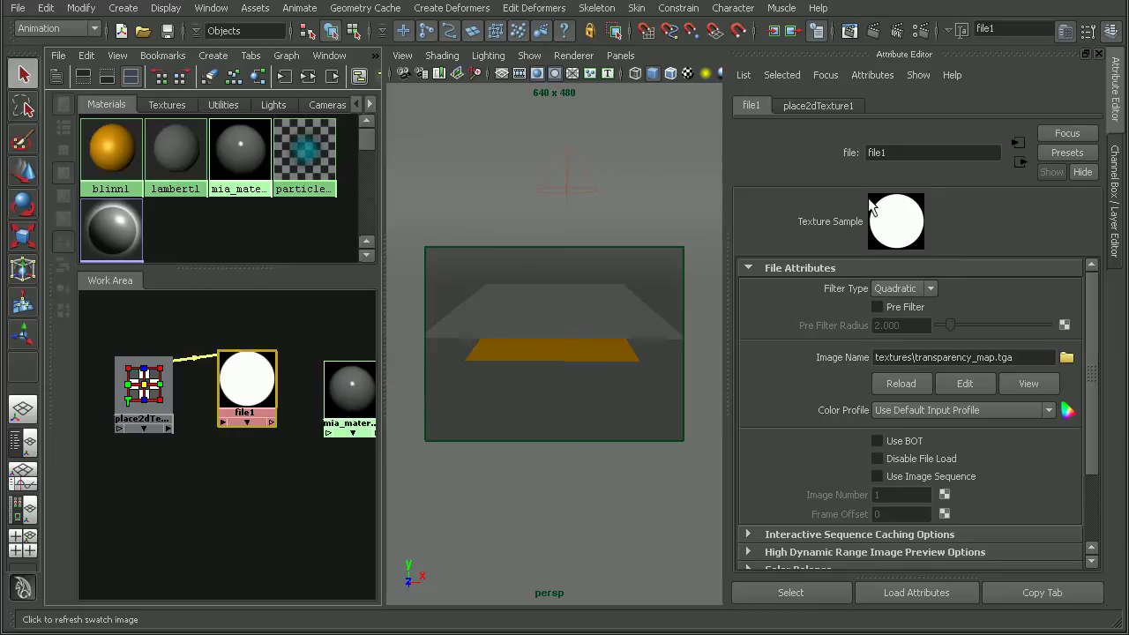
middle_click_drag(302, 494, 250, 494, "alt")
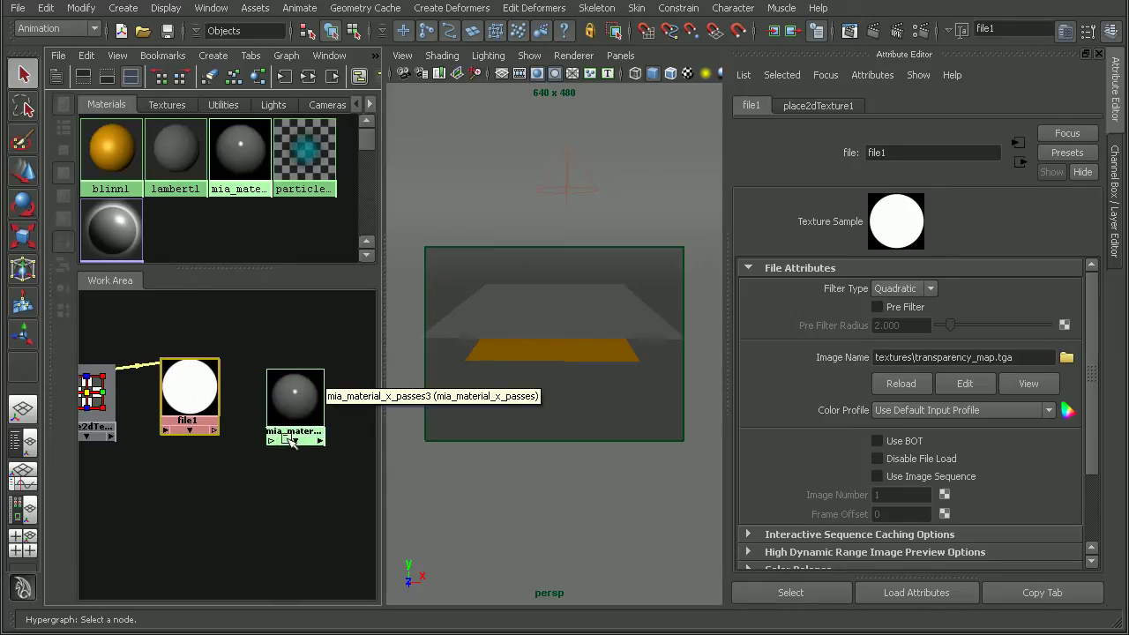
left_click(300, 397)
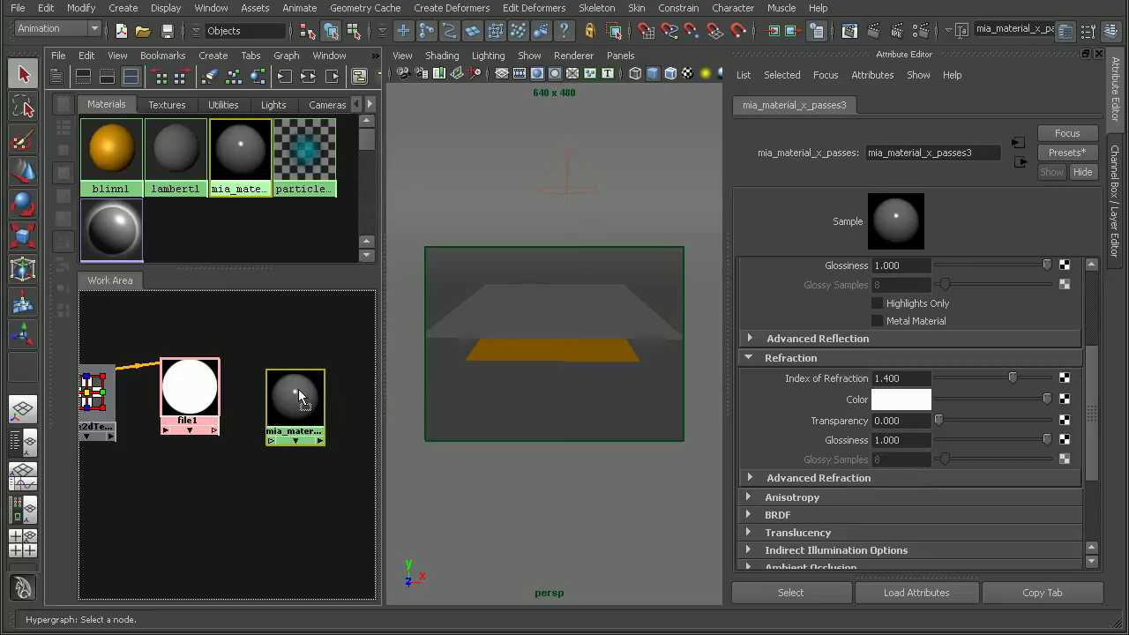
Connect file1 outColorR to mia_material_x_passes3 transparency in the Connection Editor.
middle_click_drag(298, 389, 298, 389)
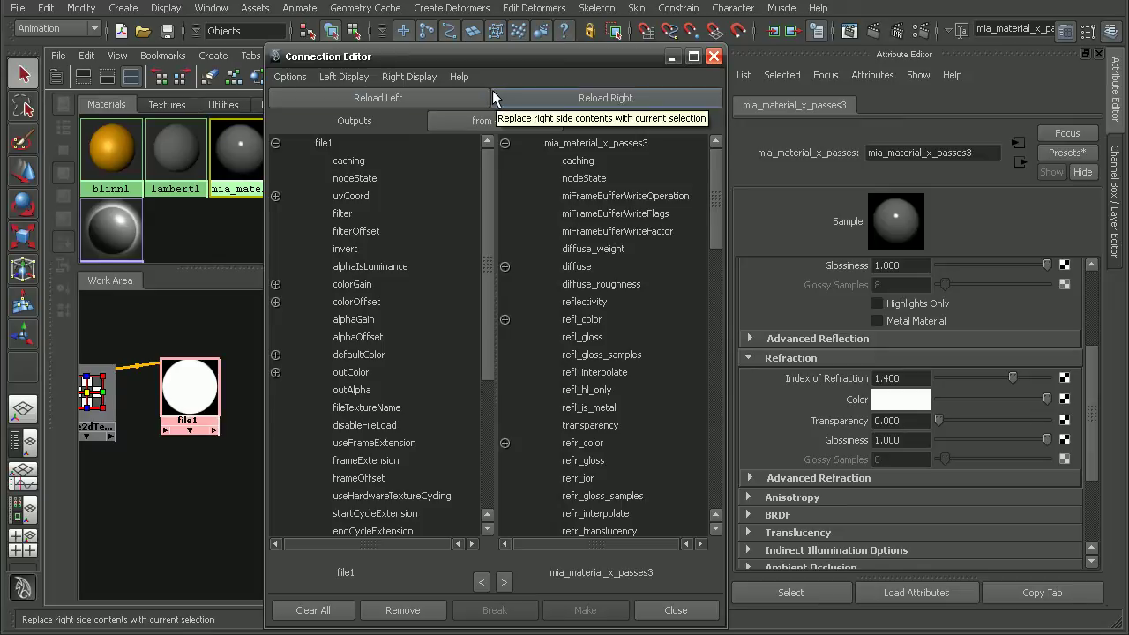
left_click(276, 372)
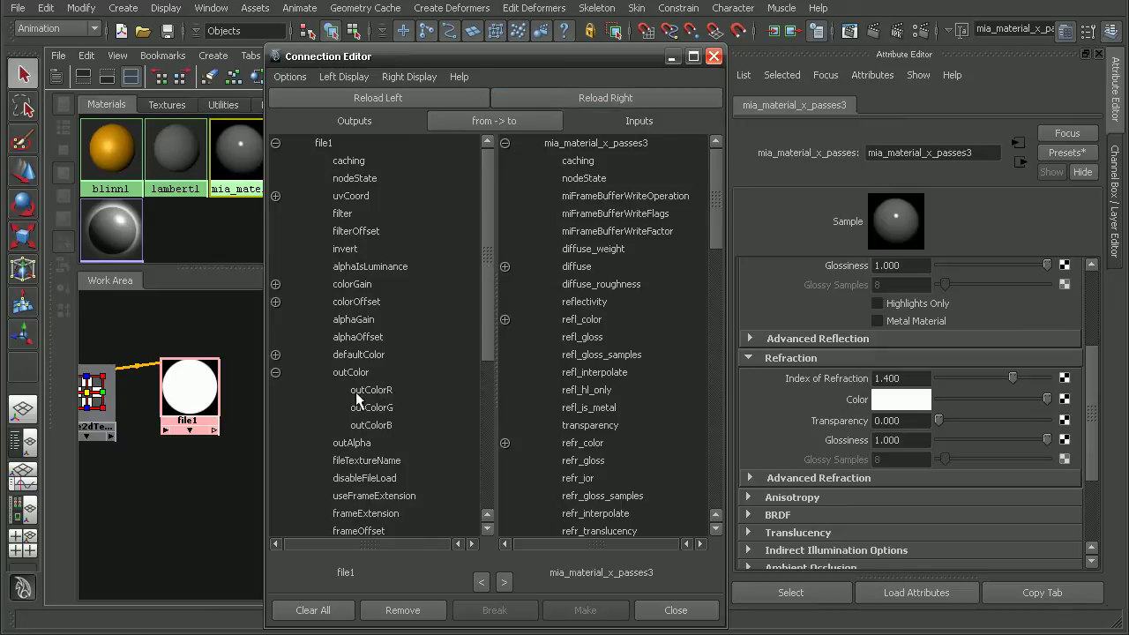
left_click(369, 391)
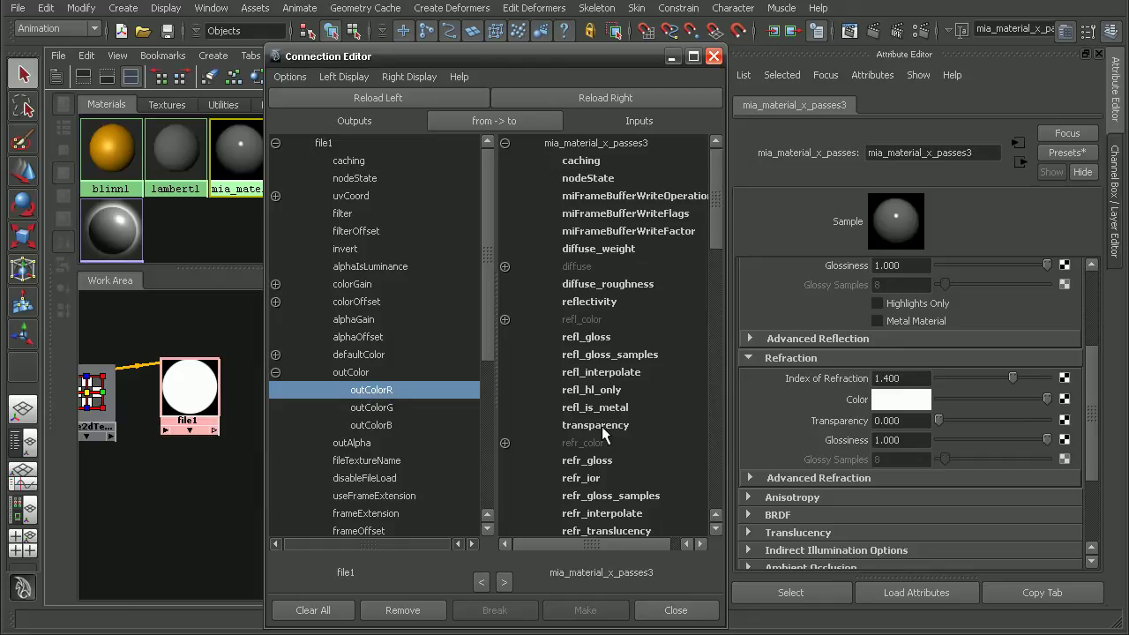
left_click(359, 375)
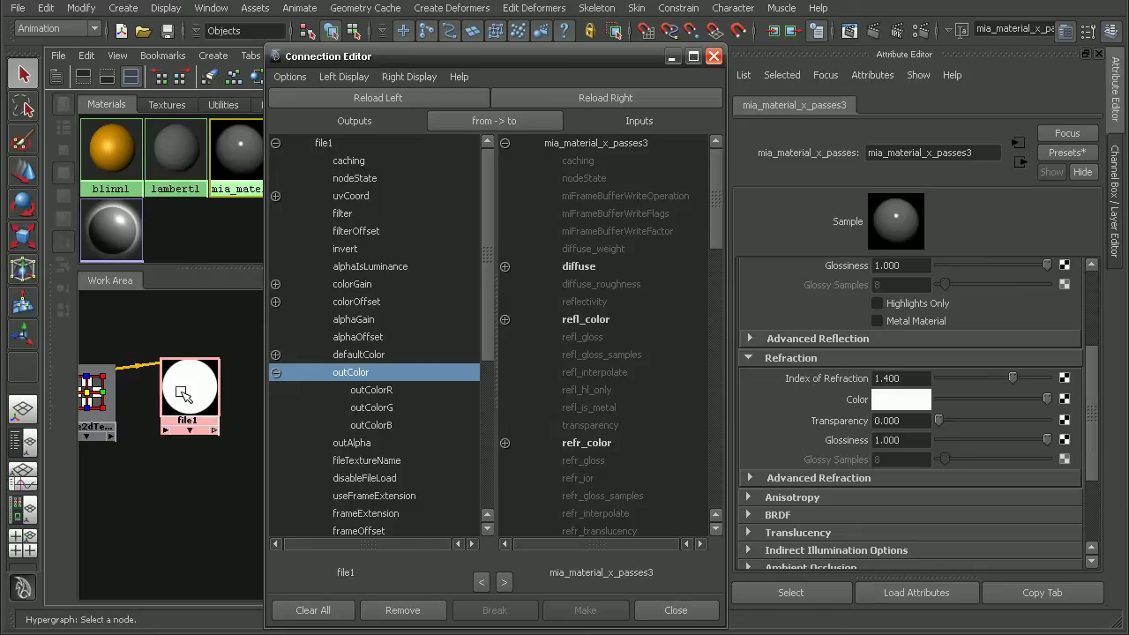
left_click(374, 392)
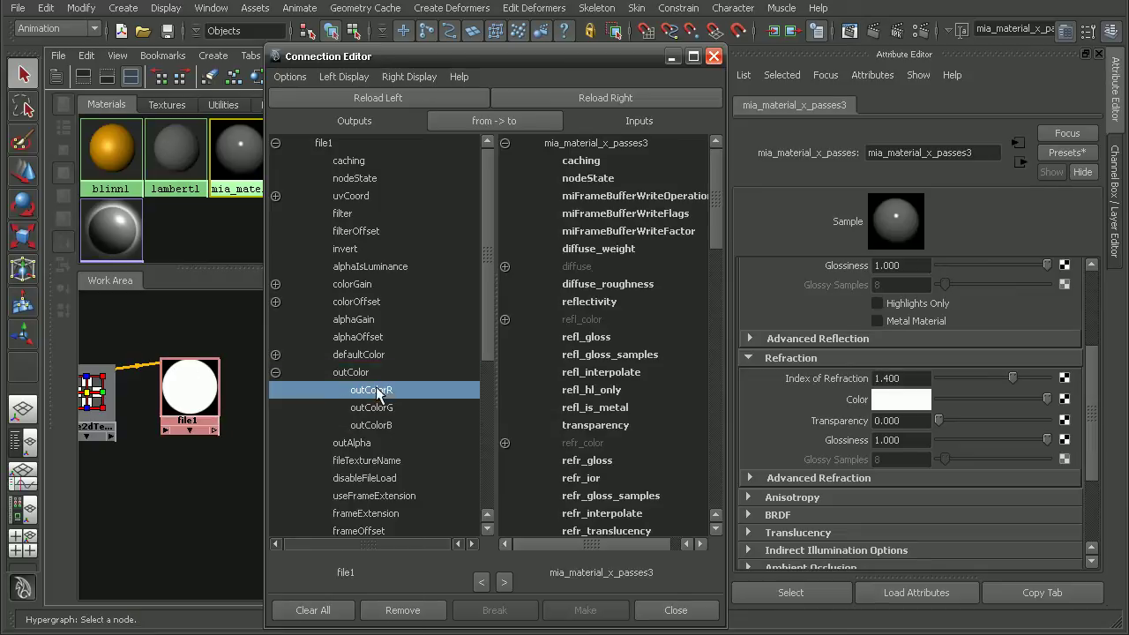
left_click(608, 424)
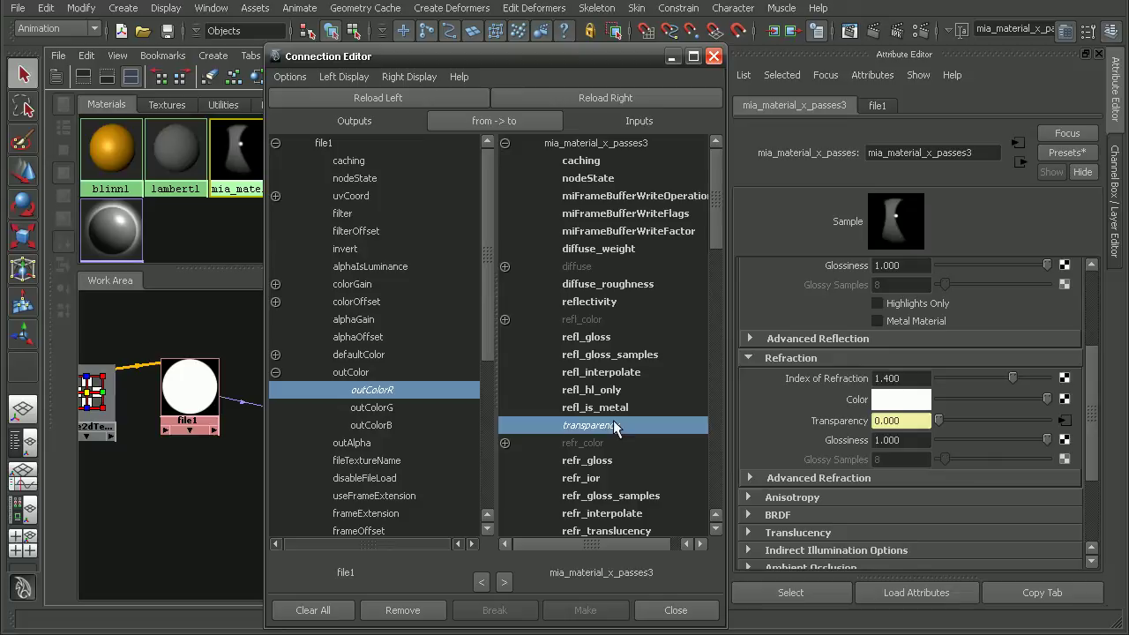
left_click(675, 608)
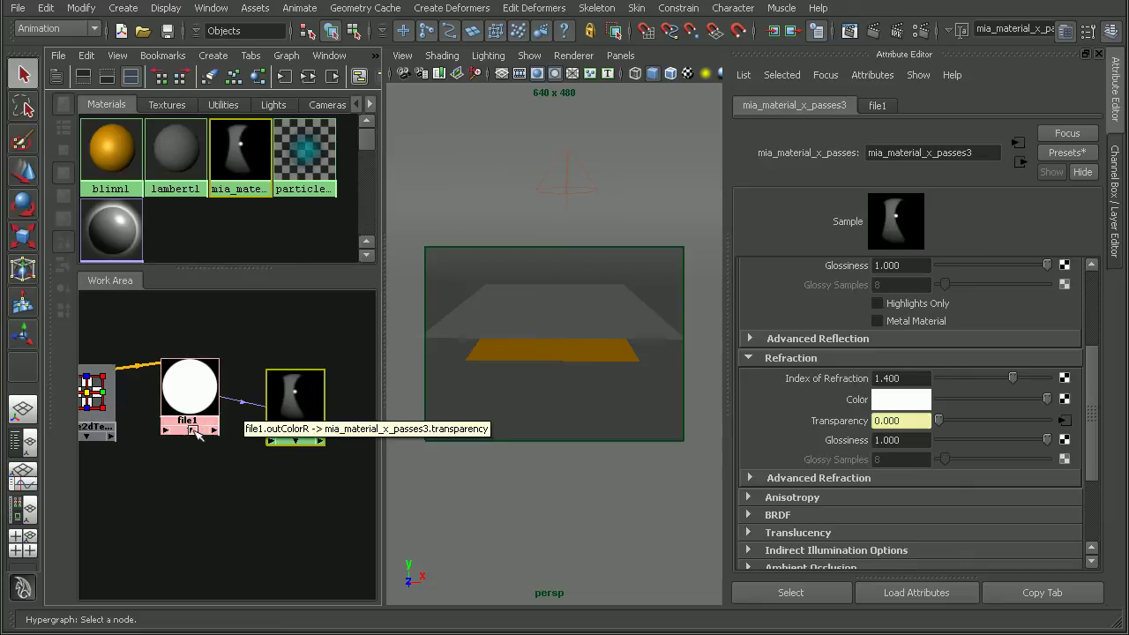
left_click_drag(318, 404, 315, 423)
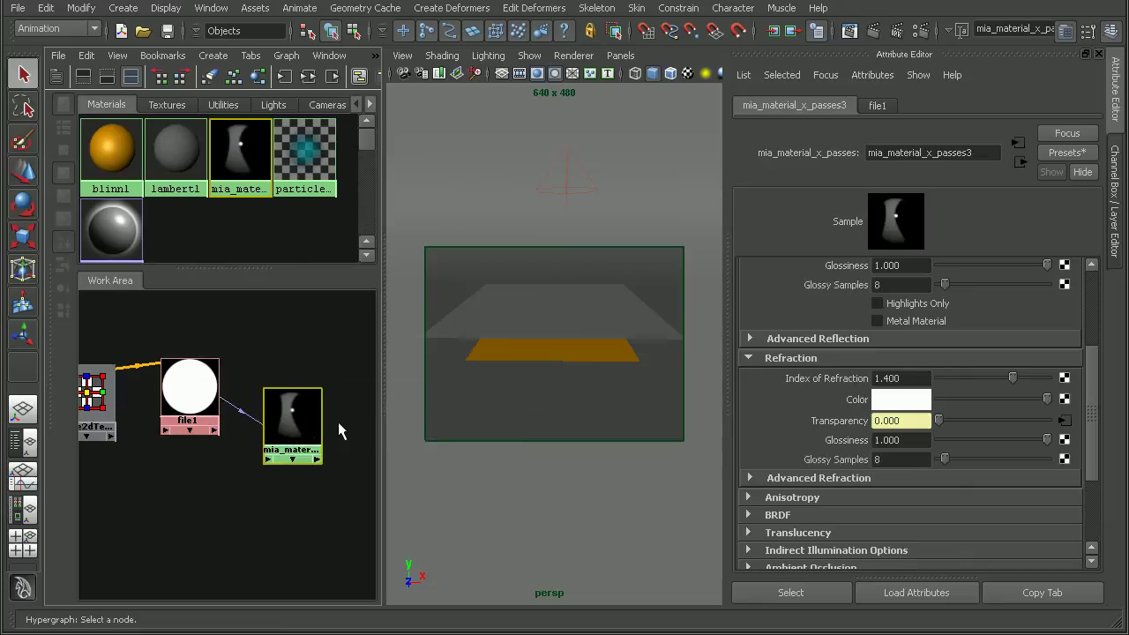
left_click(871, 40)
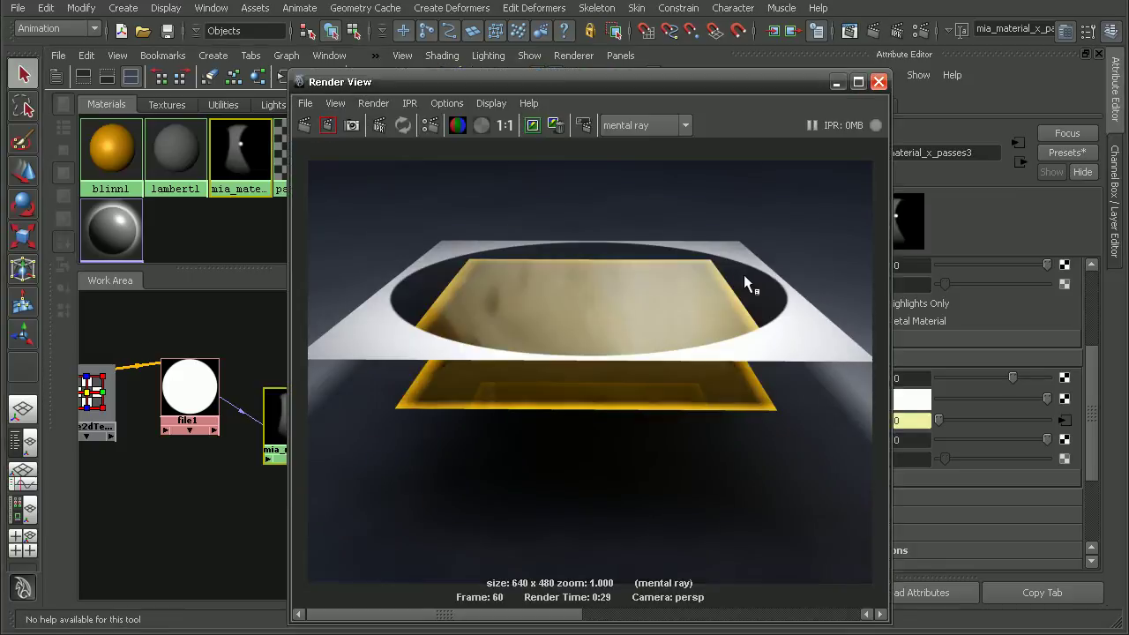
right_click_drag(596, 253, 408, 395, "alt")
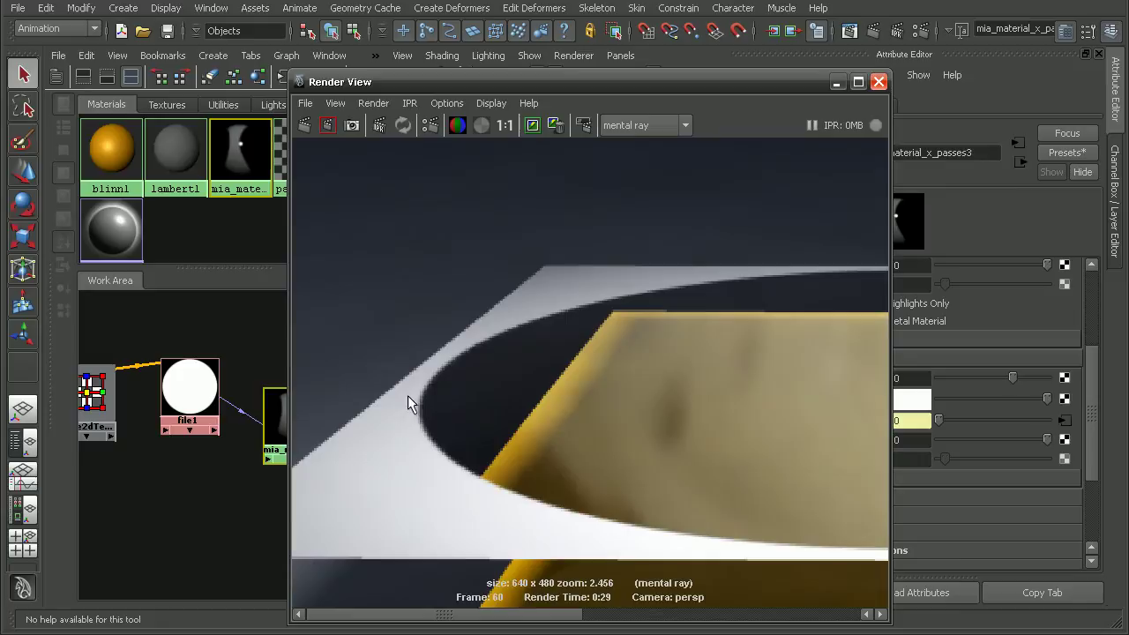
middle_click_drag(504, 315, 653, 262, "alt")
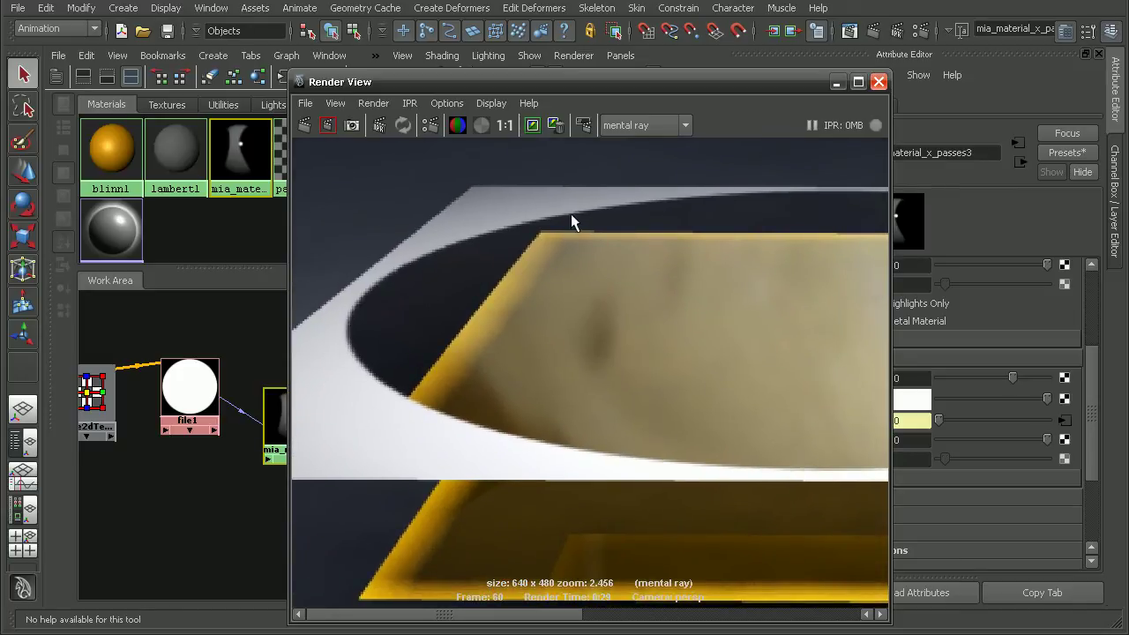
right_click_drag(647, 239, 470, 241, "alt")
right_click_drag(534, 400, 579, 345, "alt")
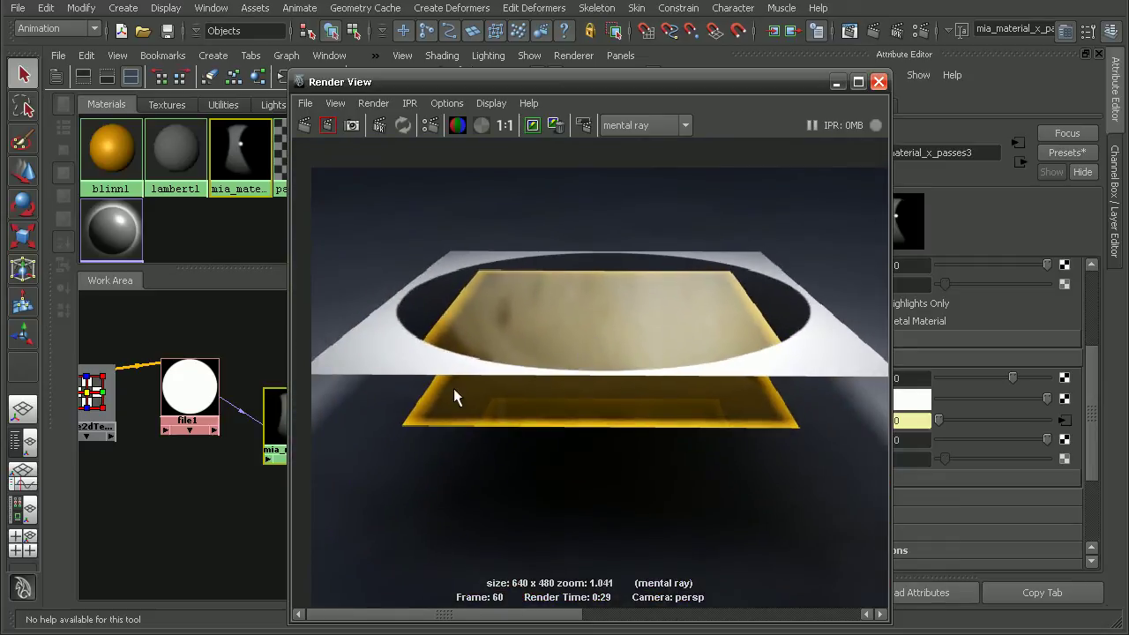
middle_click_drag(479, 253, 653, 375, "alt")
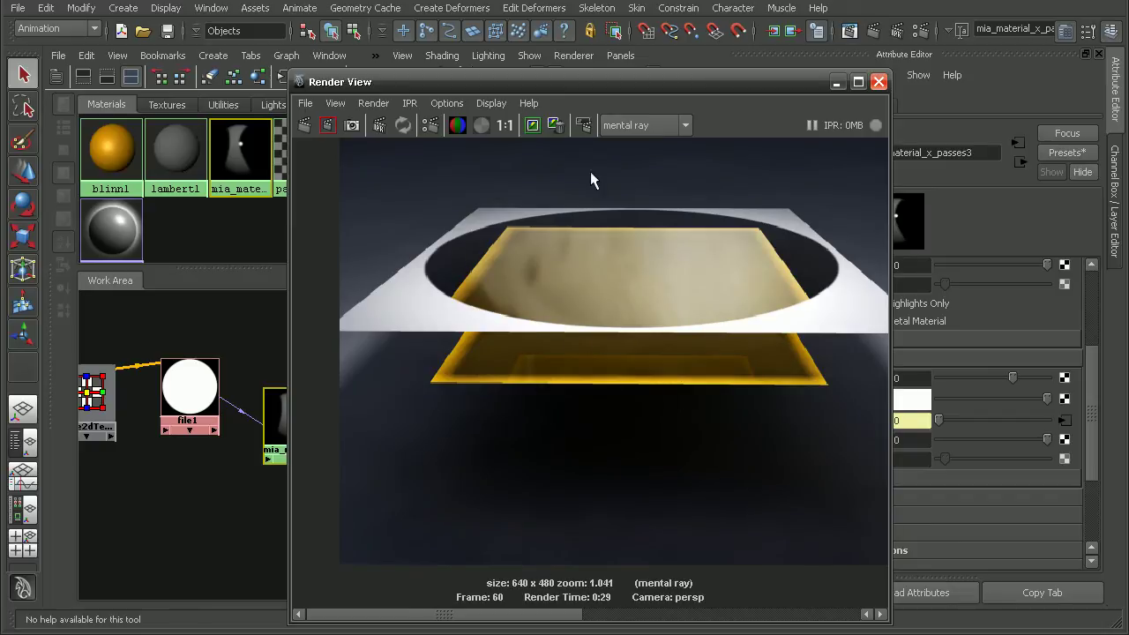
left_click_drag(889, 97, 883, 85)
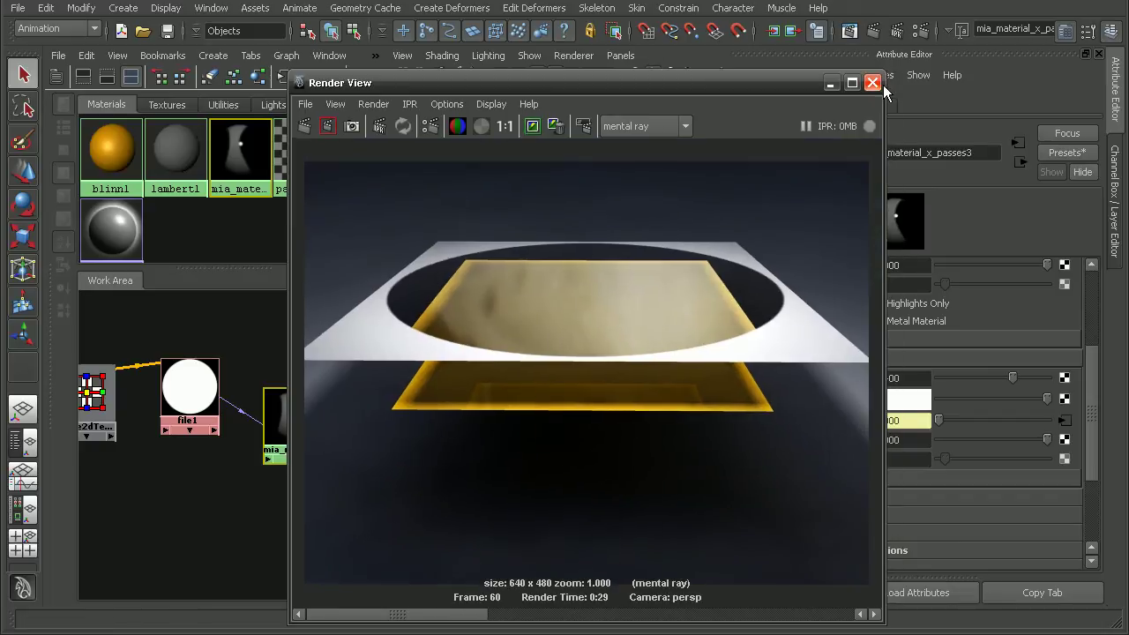
left_click(876, 82)
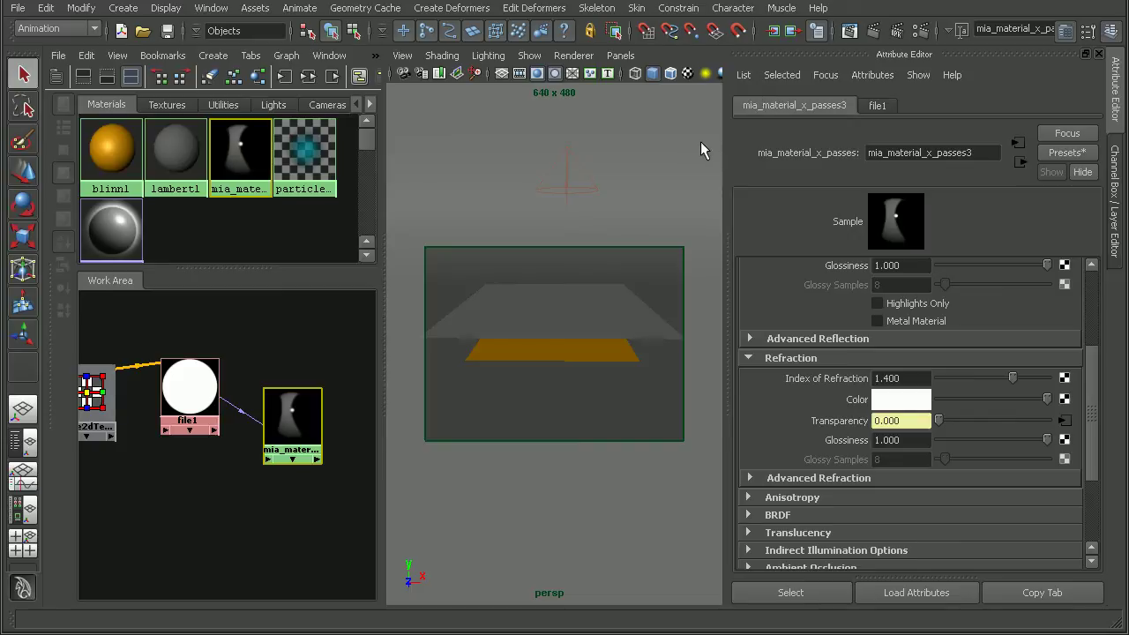
Switch spotLight1 from depth map shadows to ray trace shadows.
left_click(567, 171)
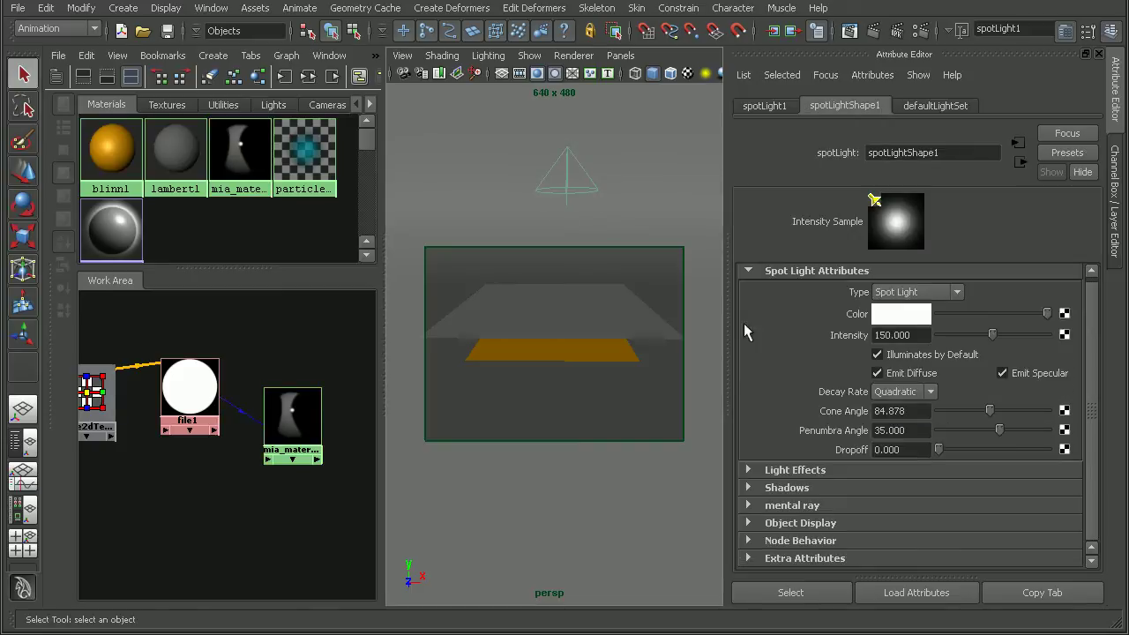
left_click(786, 487)
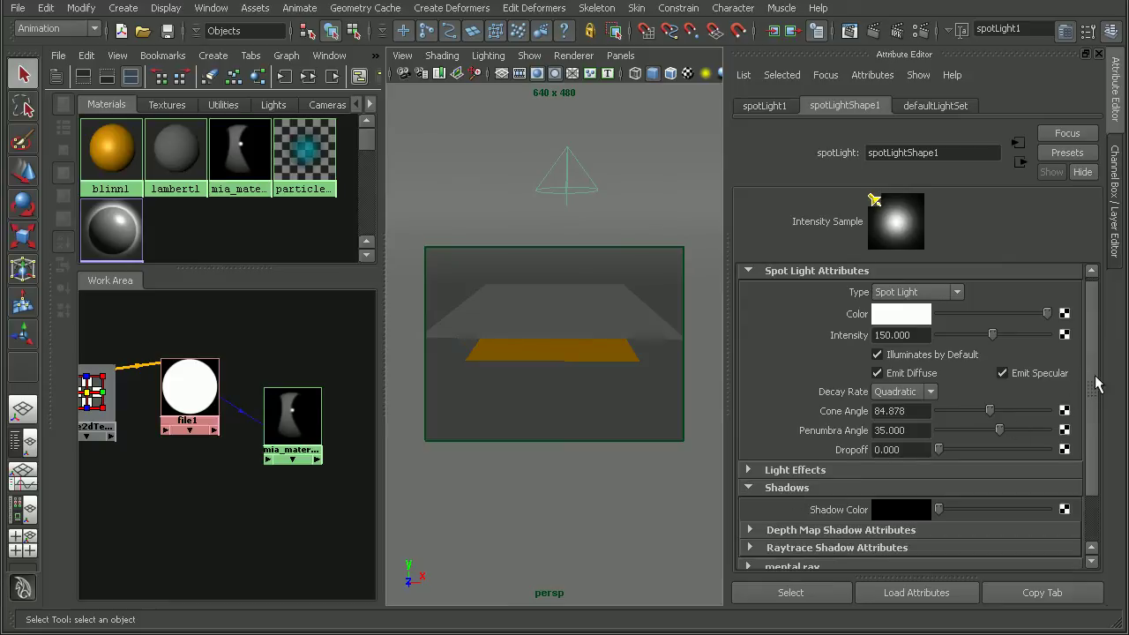
left_click_drag(1097, 382, 1097, 427)
left_click(879, 469)
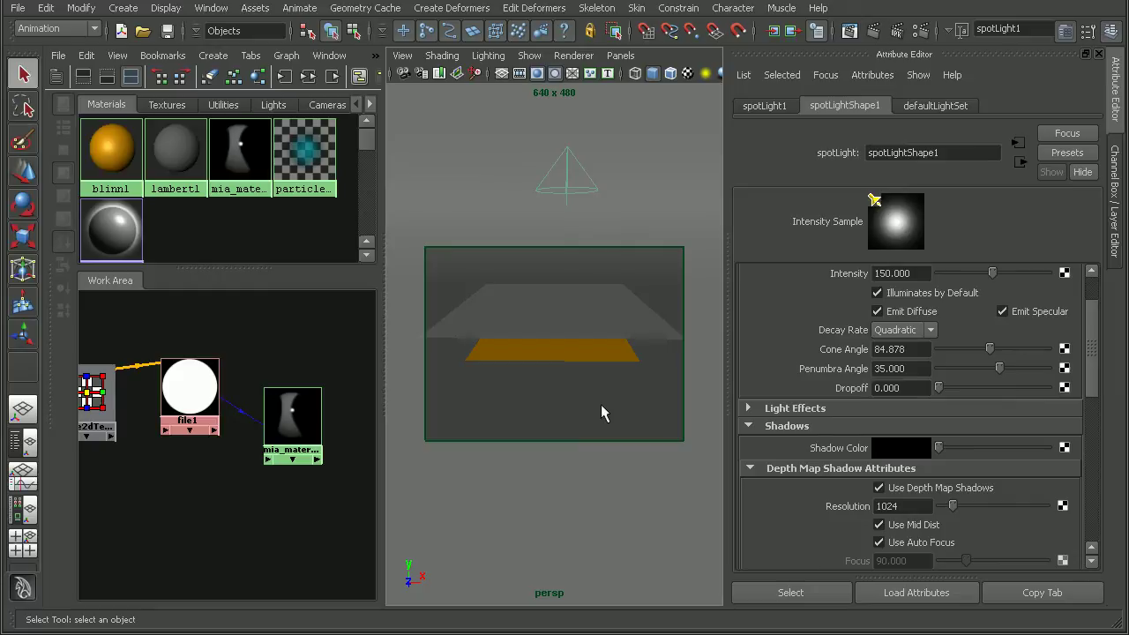
left_click(879, 488)
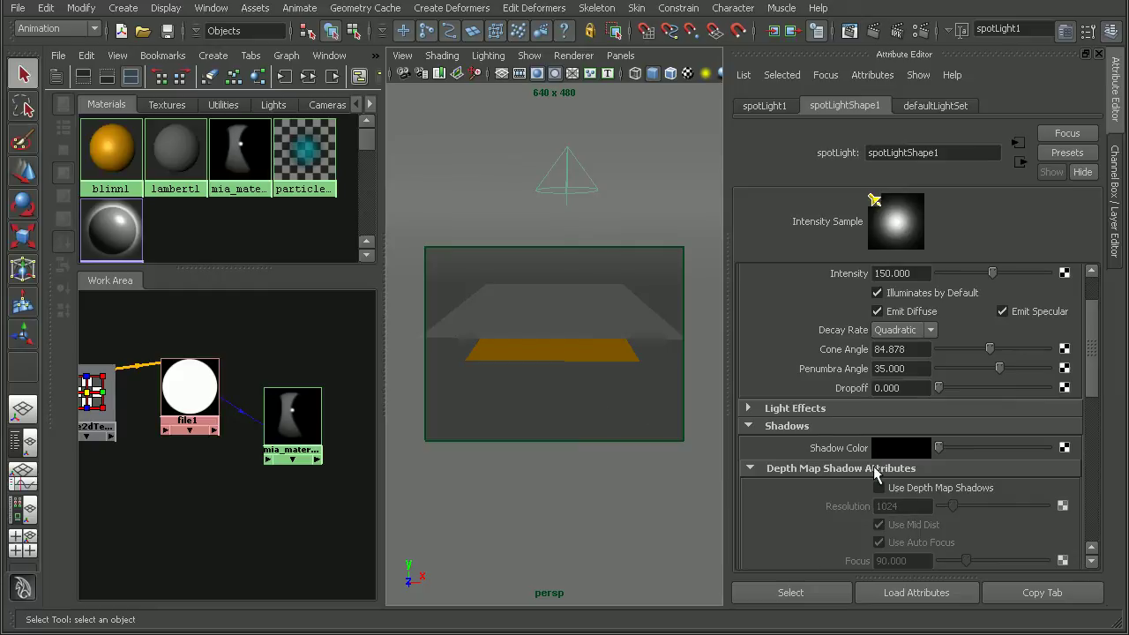
left_click(873, 467)
left_click(834, 486)
left_click(880, 504)
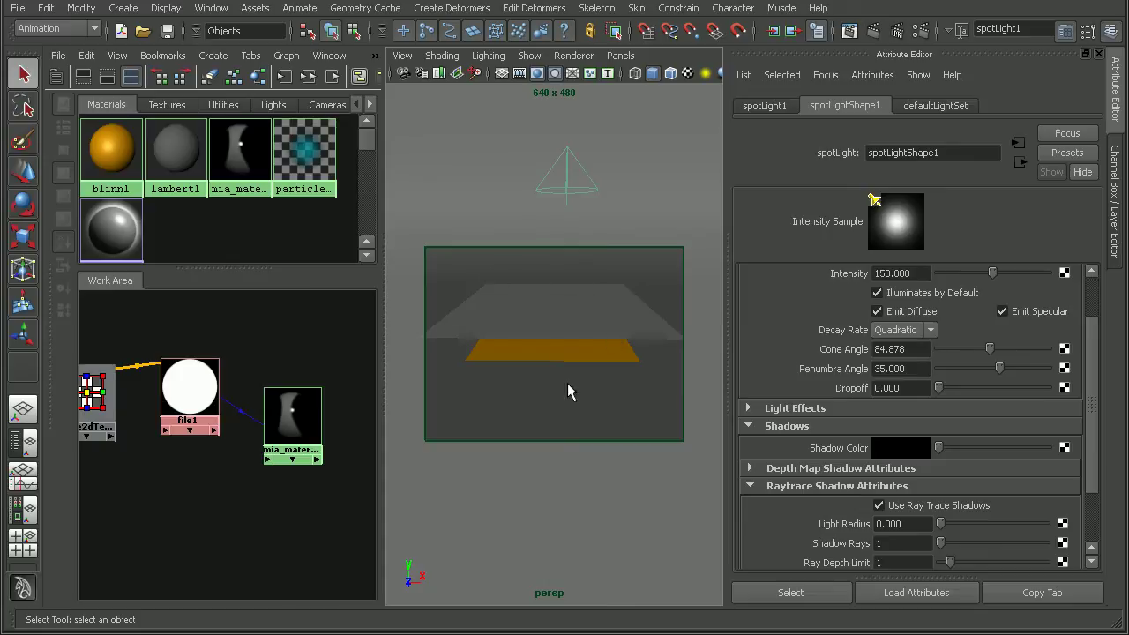
left_click(849, 32)
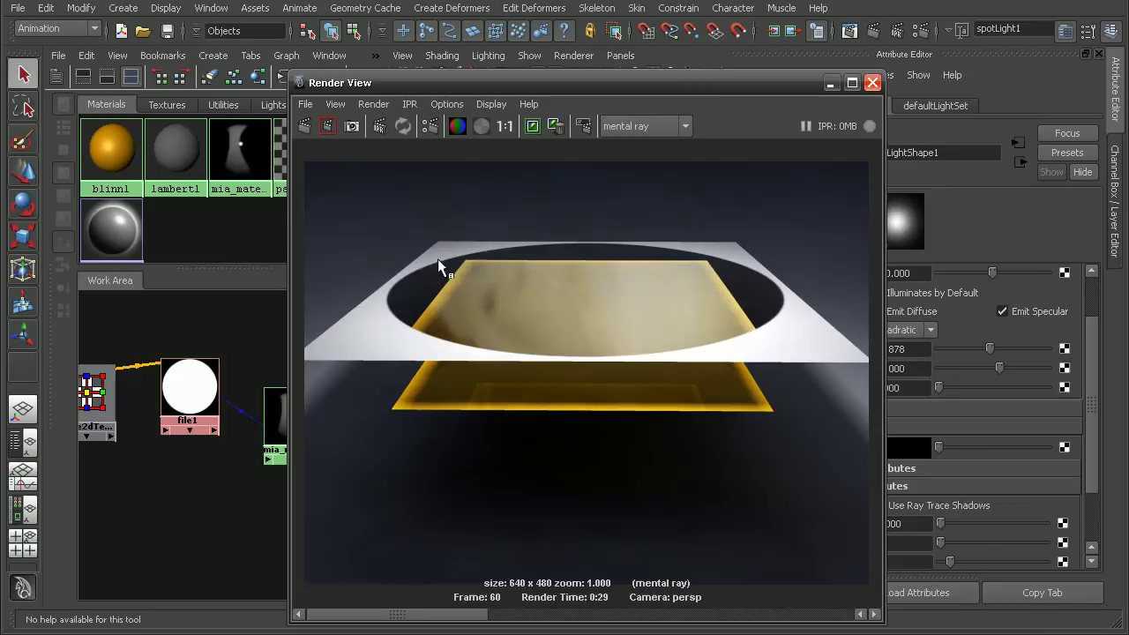
Re-render the frame and zoom in on the shadow beneath the yellow plane.
left_click(305, 127)
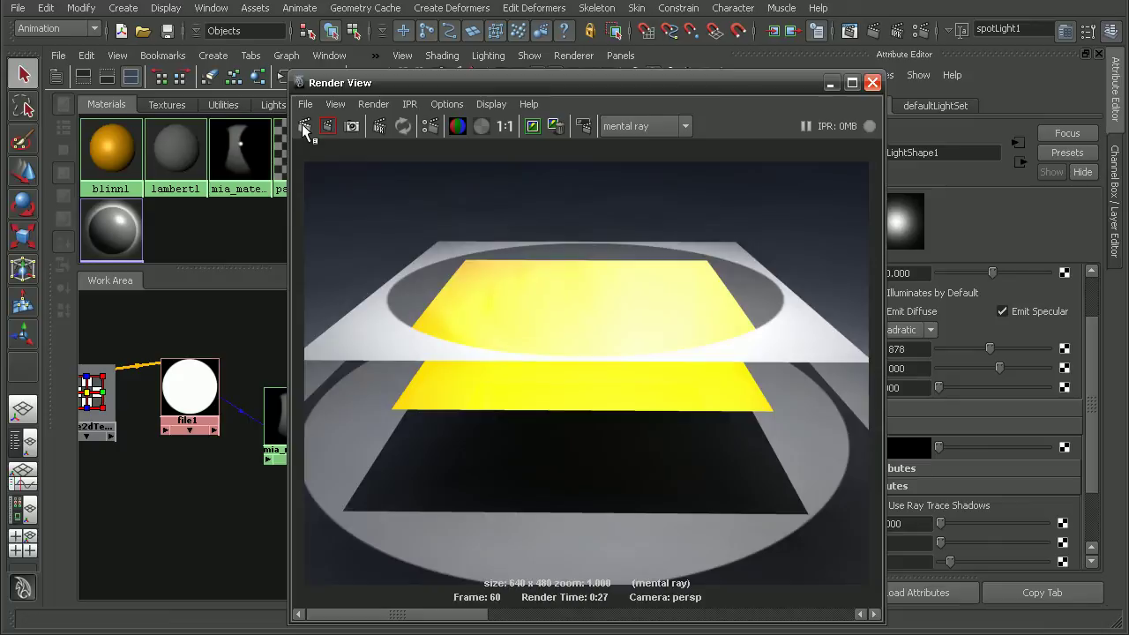
scroll(504, 398, "up", 2)
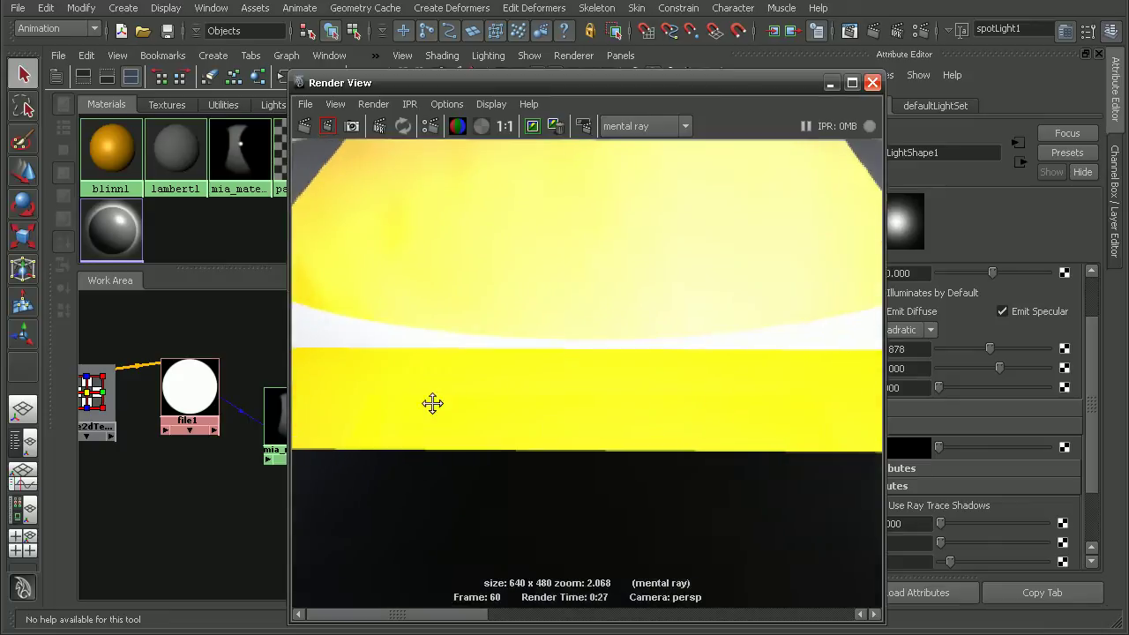
middle_click_drag(433, 403, 442, 485, "alt")
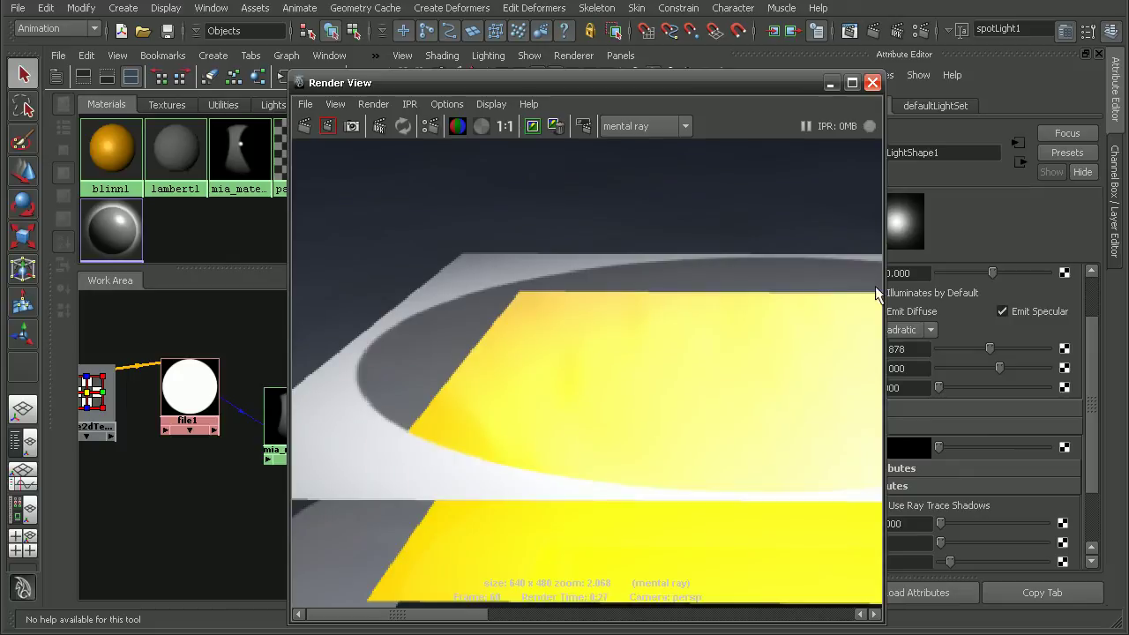
middle_click_drag(532, 485, 585, 180, "alt")
middle_click_drag(692, 543, 688, 491, "alt")
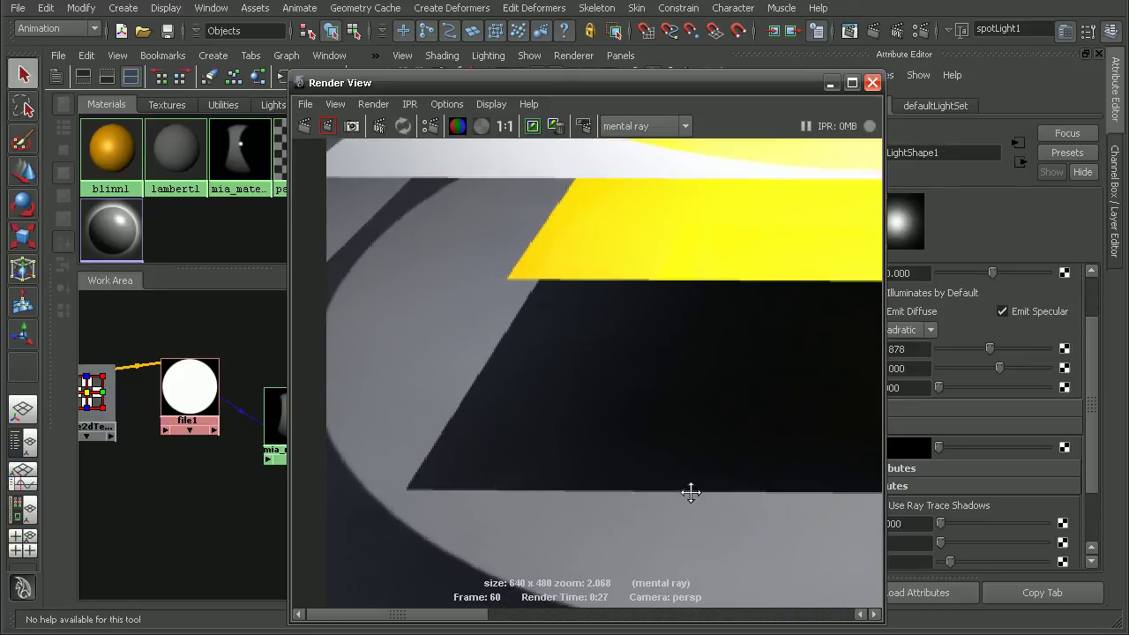
middle_click_drag(746, 548, 672, 416, "alt")
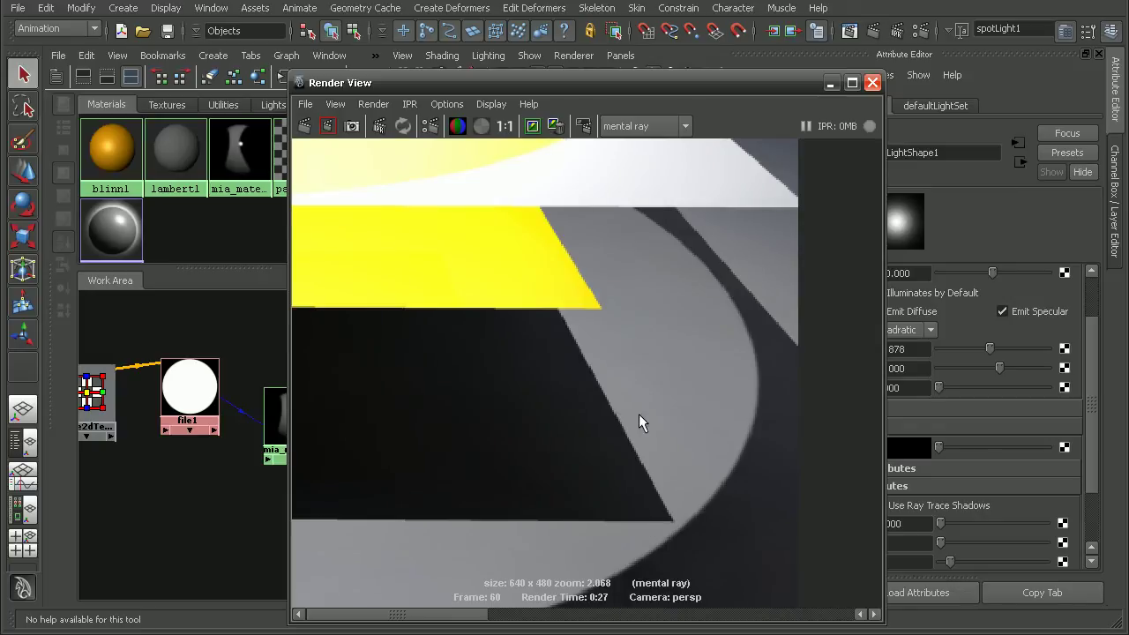
Inspect the curved shadow edge, then zoom out to view the whole render.
middle_click_drag(639, 414, 740, 318, "alt")
right_click_drag(652, 230, 502, 252, "alt")
middle_click_drag(502, 253, 676, 324, "alt")
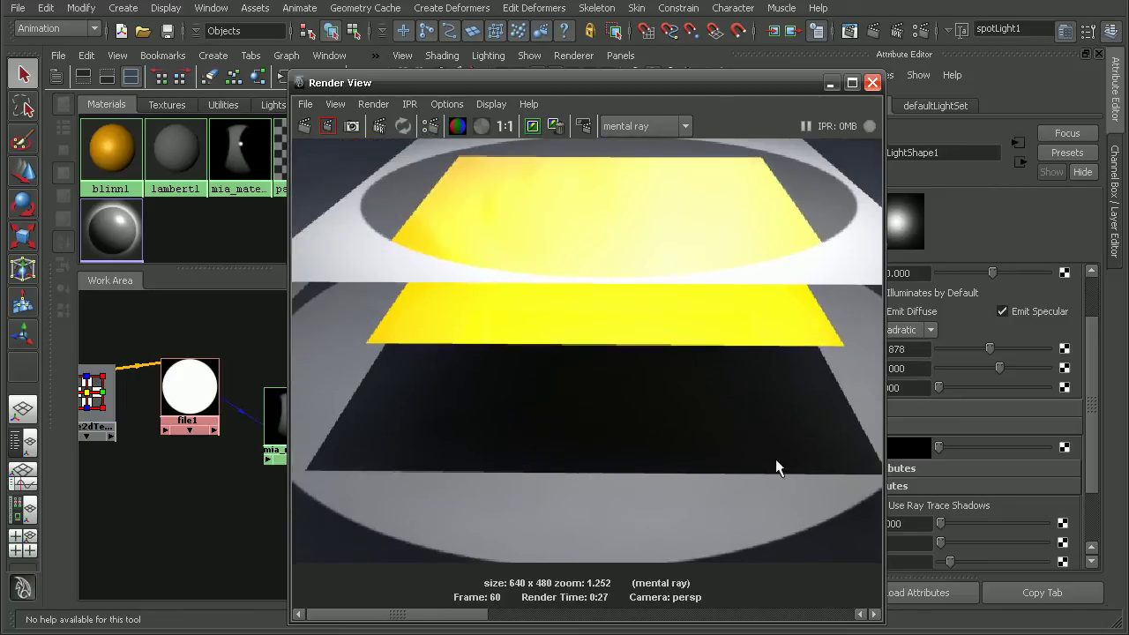
middle_click_drag(827, 446, 752, 396, "alt")
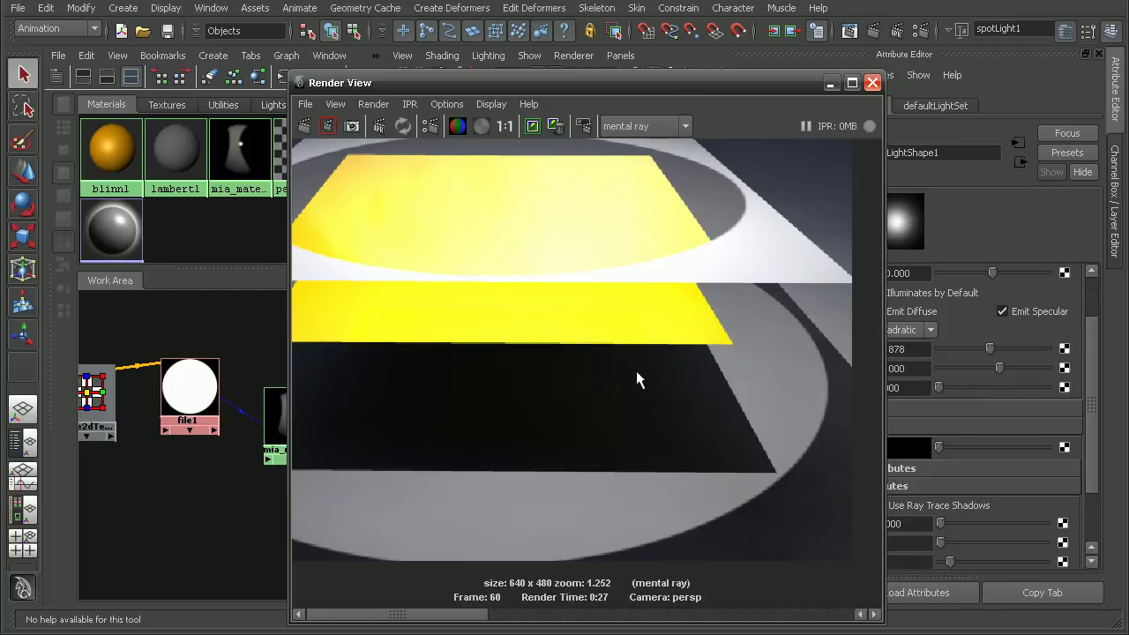
right_click_drag(636, 378, 644, 420, "alt")
middle_click_drag(645, 420, 657, 432, "alt")
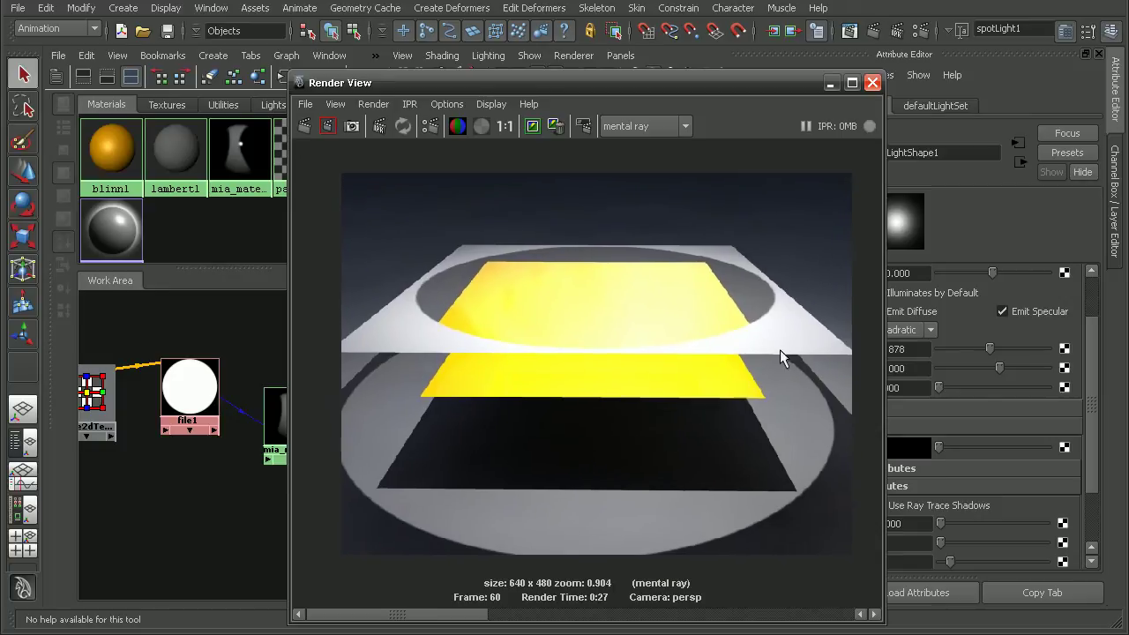